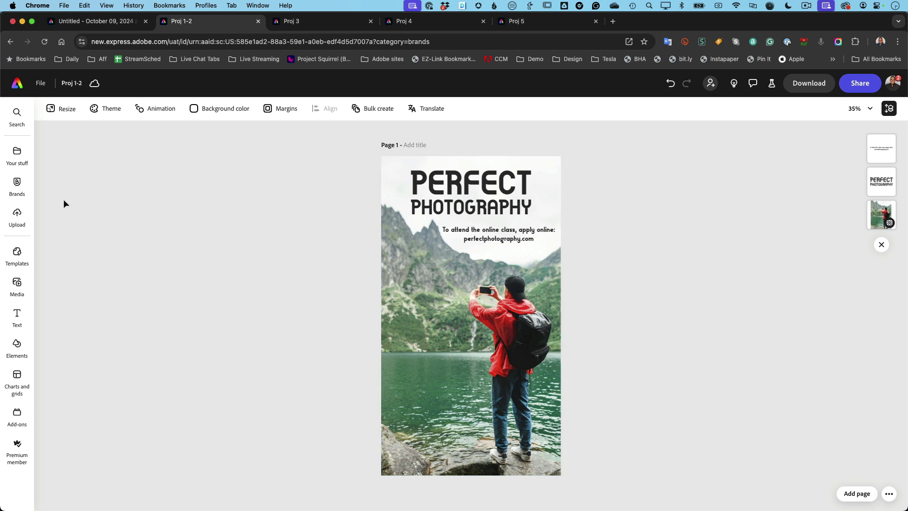
Open the TWP brand and keep Apply colors, Apply fonts and Recolor graphics enabled in its apply settings.
{"action": "left_click", "coordinate": [17, 185]}
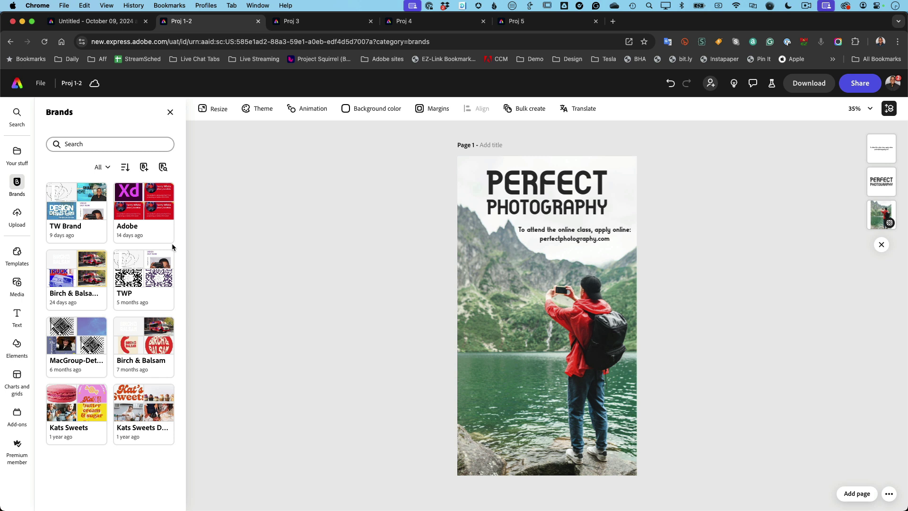
{"action": "left_click", "coordinate": [130, 279]}
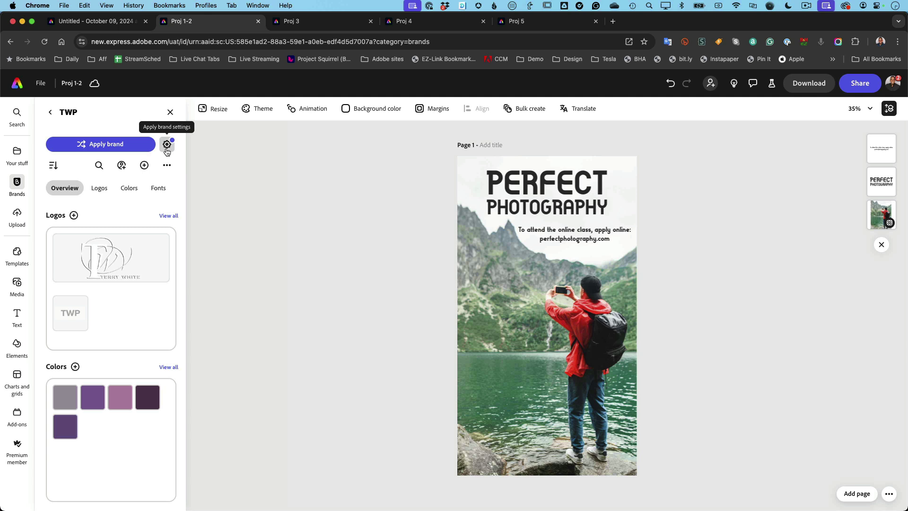
{"action": "left_click", "coordinate": [167, 145]}
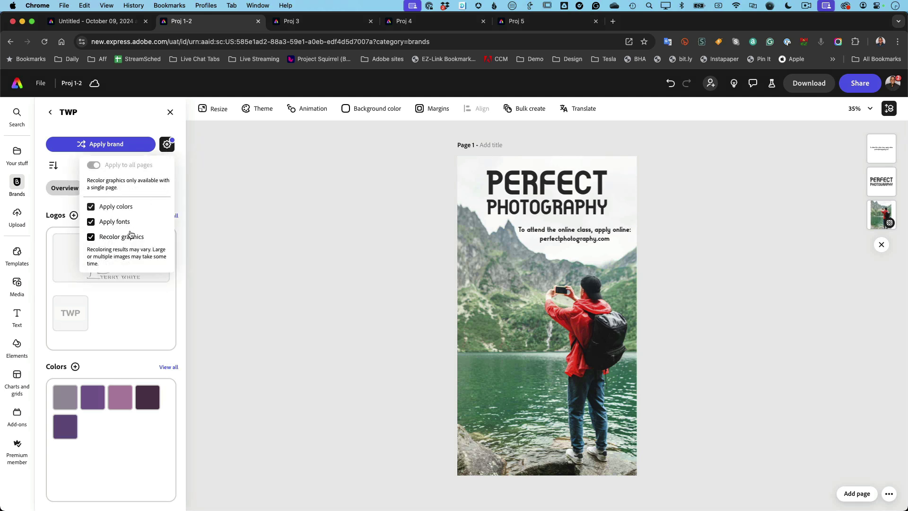
{"action": "left_click", "coordinate": [91, 238]}
{"action": "left_click", "coordinate": [91, 236]}
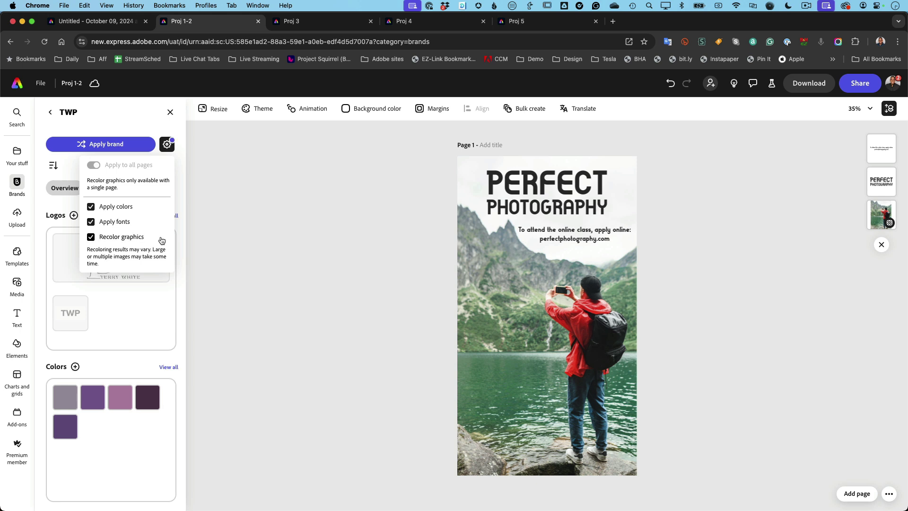
{"action": "left_click", "coordinate": [141, 125]}
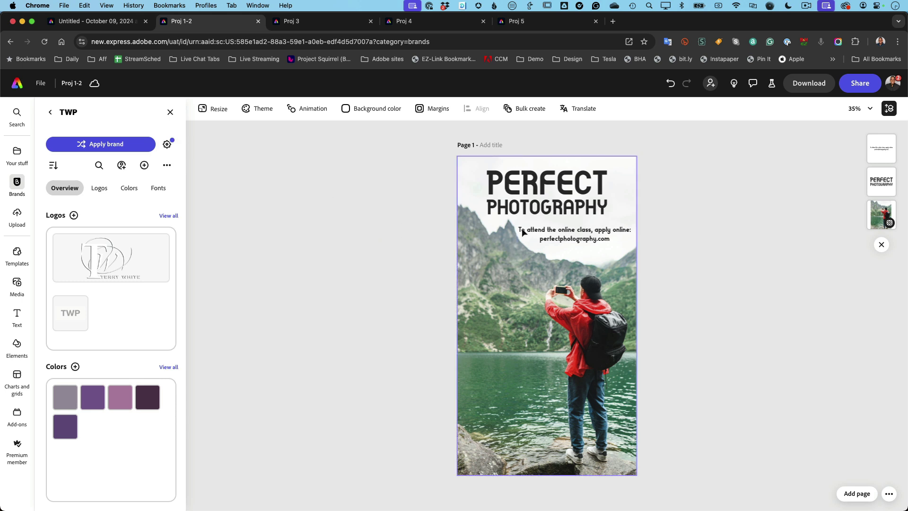
Review the TWP brand's fonts and colors, apply the brand to the page, and undo and redo it for comparison.
{"action": "scroll", "coordinate": [99, 331], "scroll_direction": "down", "scroll_amount": 5}
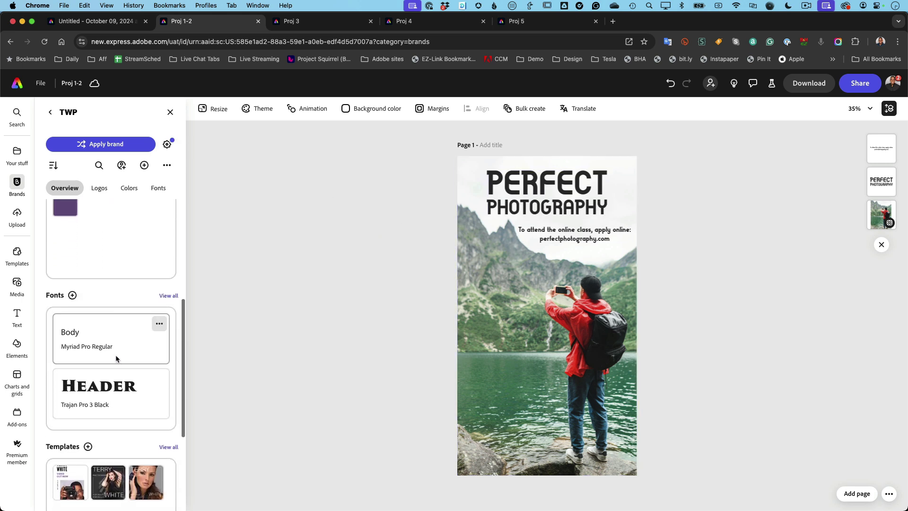
{"action": "scroll", "coordinate": [116, 325], "scroll_direction": "up", "scroll_amount": 5}
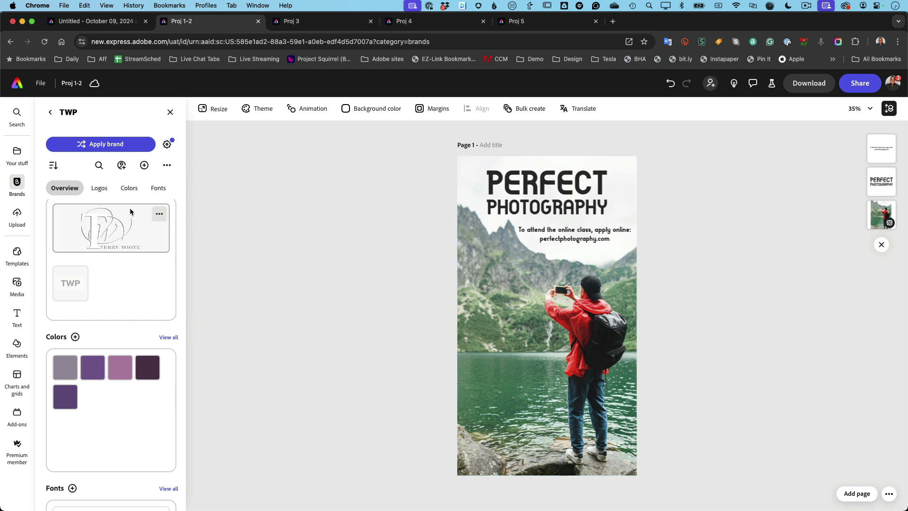
{"action": "left_click", "coordinate": [128, 144]}
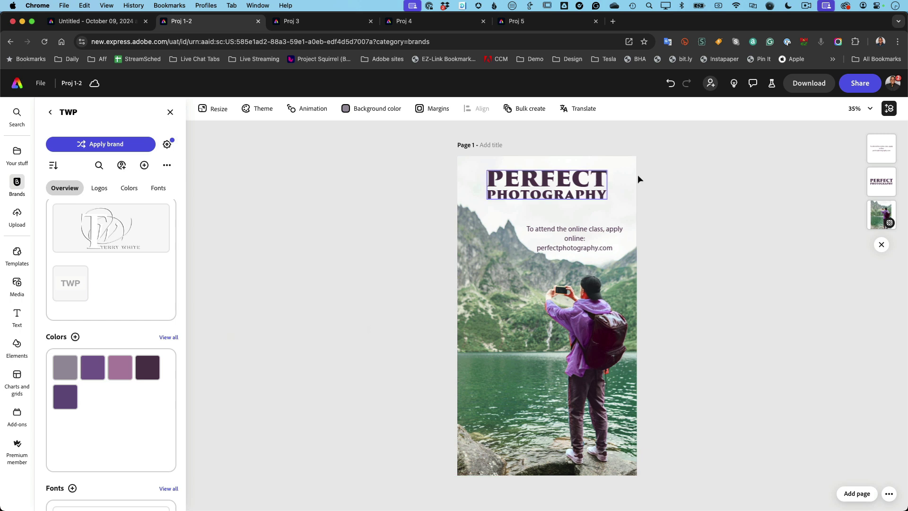
{"action": "left_click", "coordinate": [671, 84]}
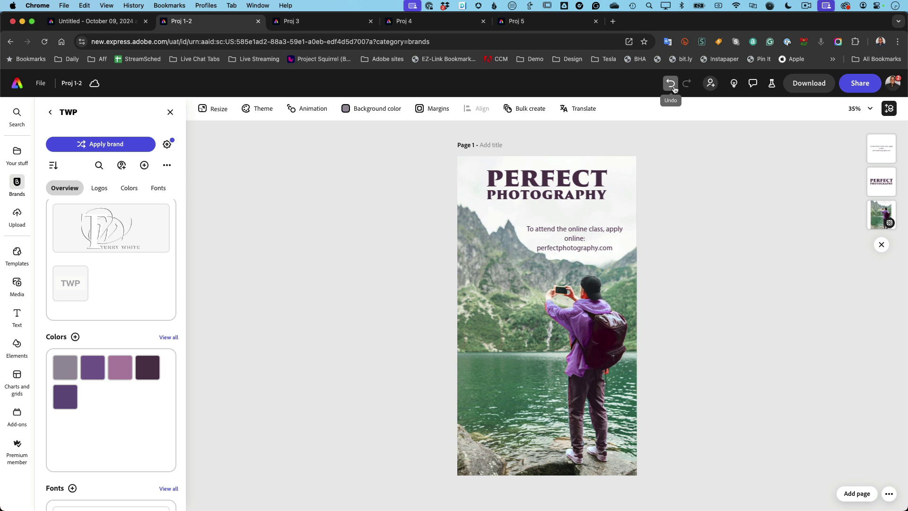
{"action": "left_click", "coordinate": [687, 85]}
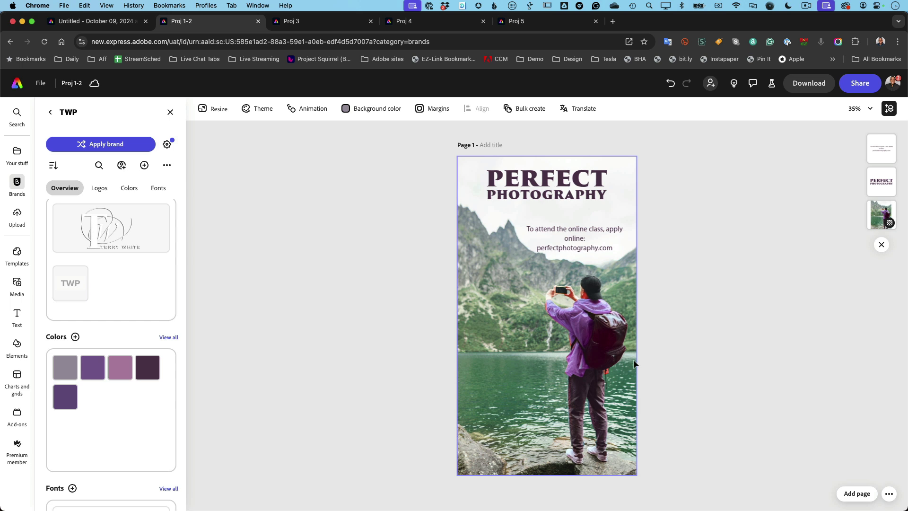
Move the online class text up and centre it beneath the title, and replace the title word PERFECT with IT'S OK.
{"action": "left_click_drag", "start_coordinate": [589, 237], "coordinate": [570, 220]}
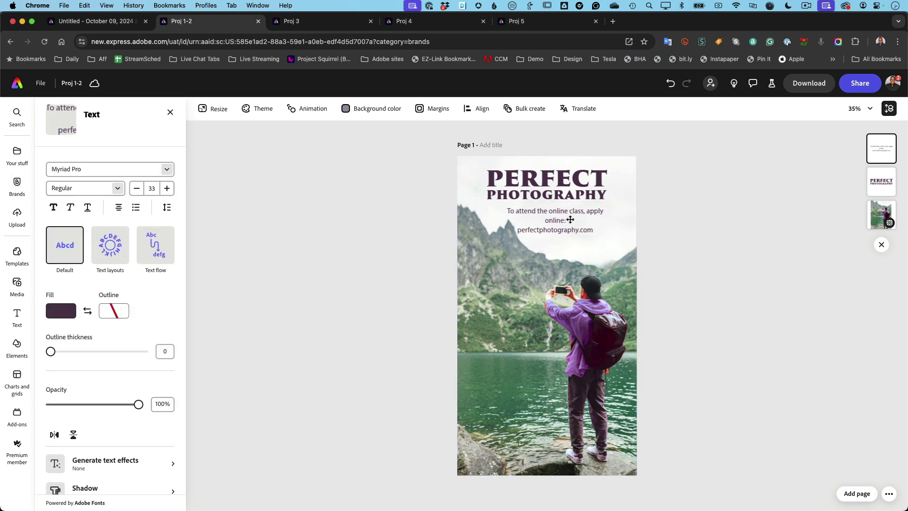
{"action": "left_click", "coordinate": [543, 177]}
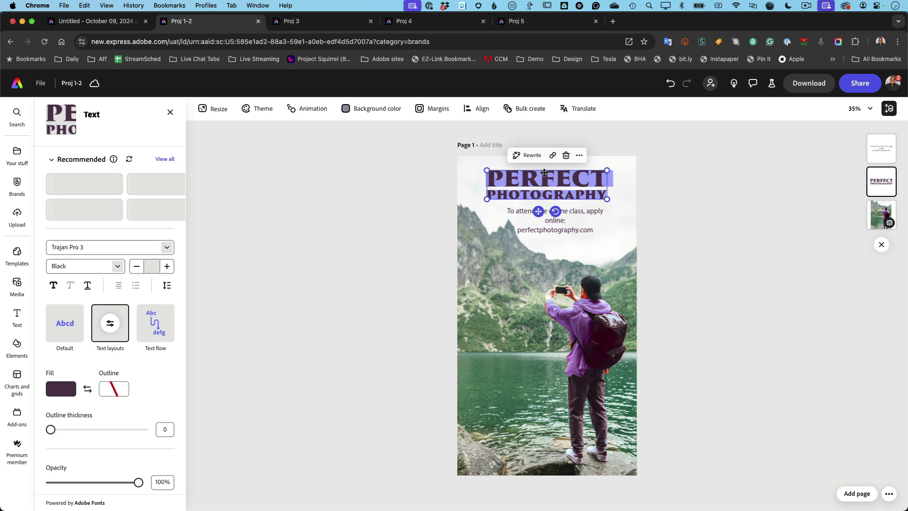
{"action": "left_click_drag", "start_coordinate": [488, 178], "coordinate": [611, 171]}
{"action": "type", "text": "IT"}
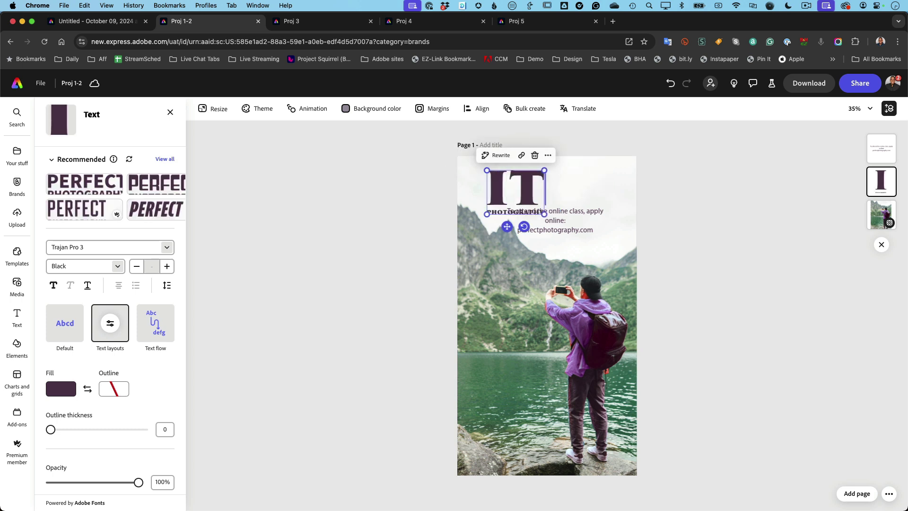
{"action": "type", "text": "'S OK"}
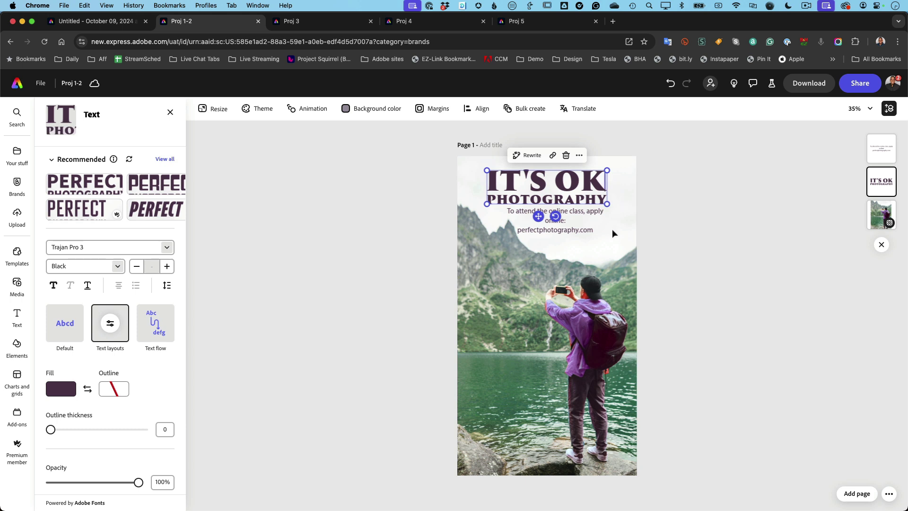
{"action": "left_click", "coordinate": [669, 257]}
Add the brand's TW logo to the page and place it over the water beside the hiker's legs.
{"action": "scroll", "coordinate": [110, 359], "scroll_direction": "up", "scroll_amount": 1}
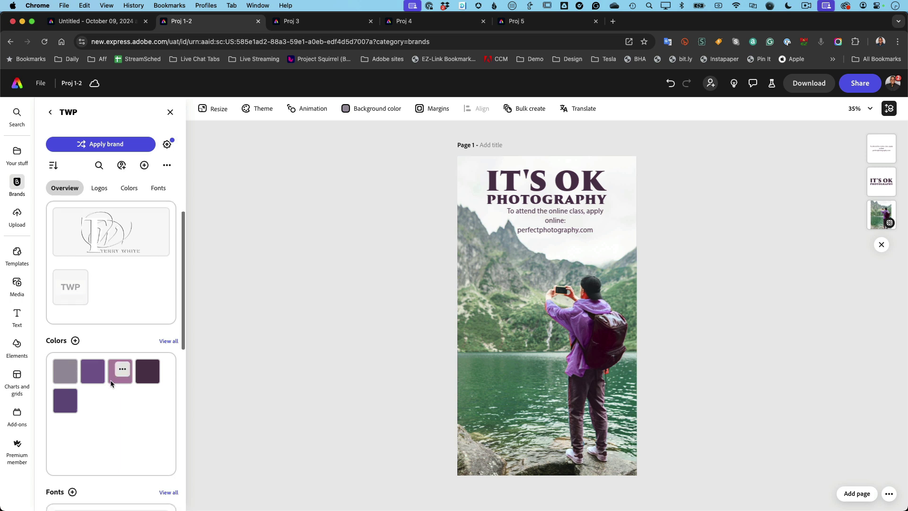
{"action": "left_click", "coordinate": [99, 238]}
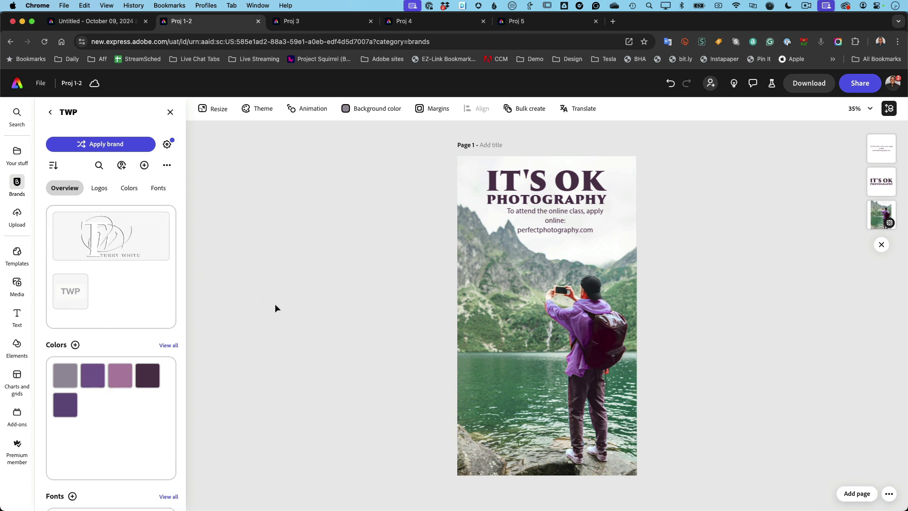
{"action": "left_click_drag", "start_coordinate": [590, 285], "coordinate": [479, 388]}
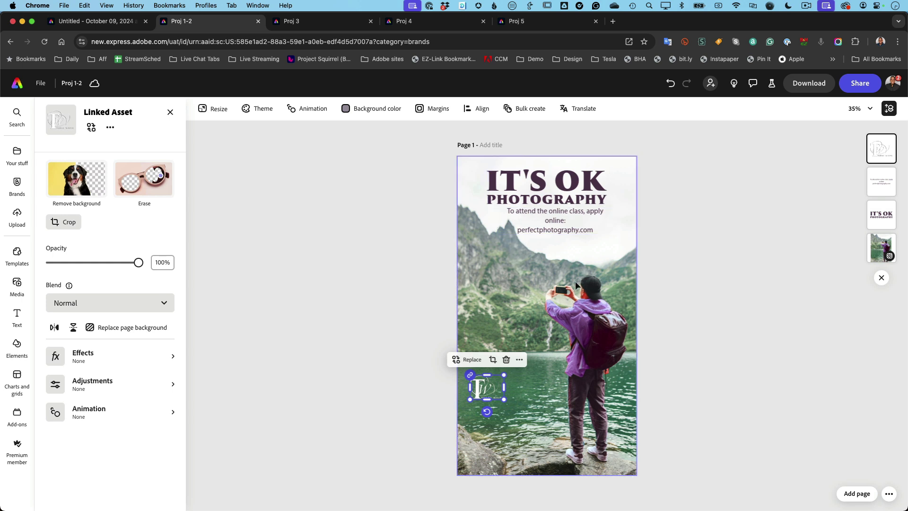
{"action": "left_click", "coordinate": [673, 324]}
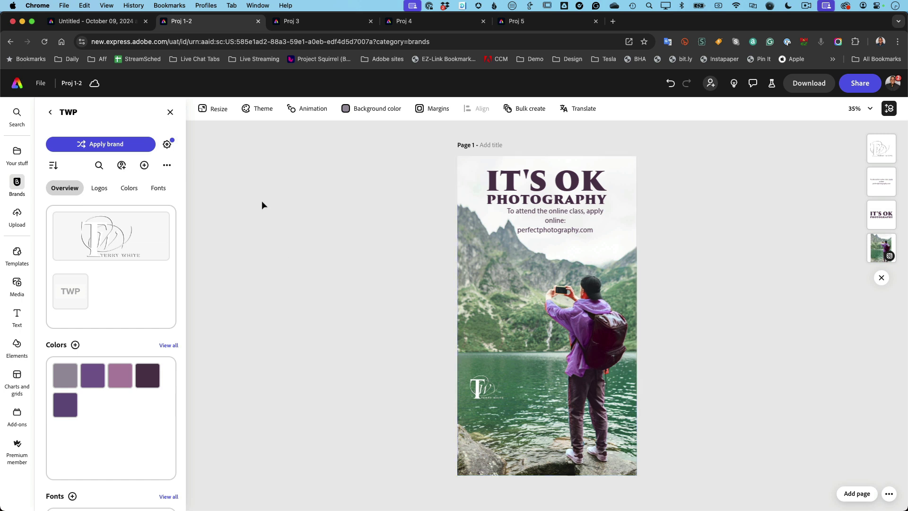
{"action": "left_click", "coordinate": [170, 112]}
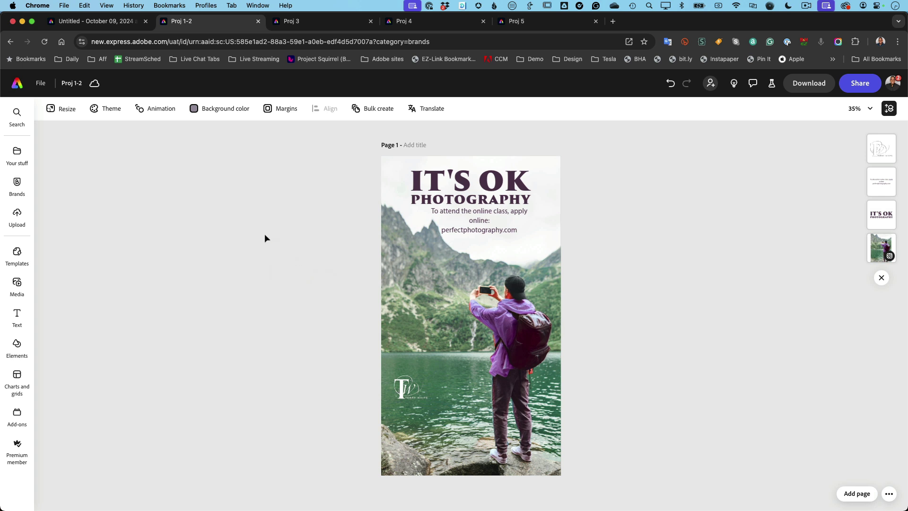
Look through the recent Lightroom photos in Your stuff and open the browser for all Lightroom photos.
{"action": "left_click", "coordinate": [17, 152]}
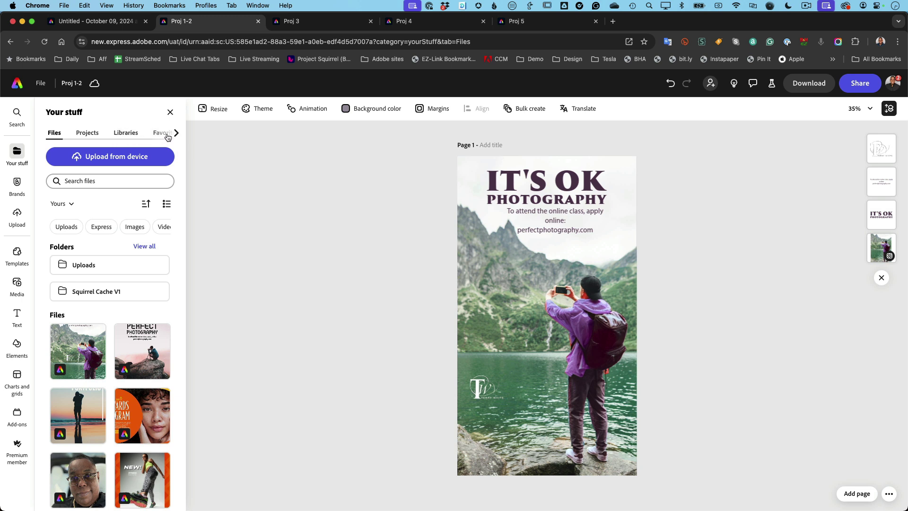
{"action": "left_click", "coordinate": [176, 134]}
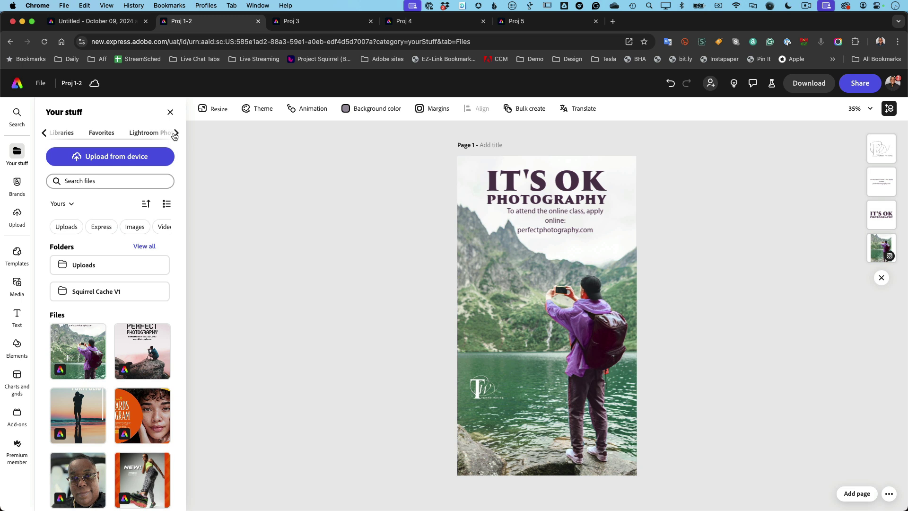
{"action": "left_click", "coordinate": [176, 134]}
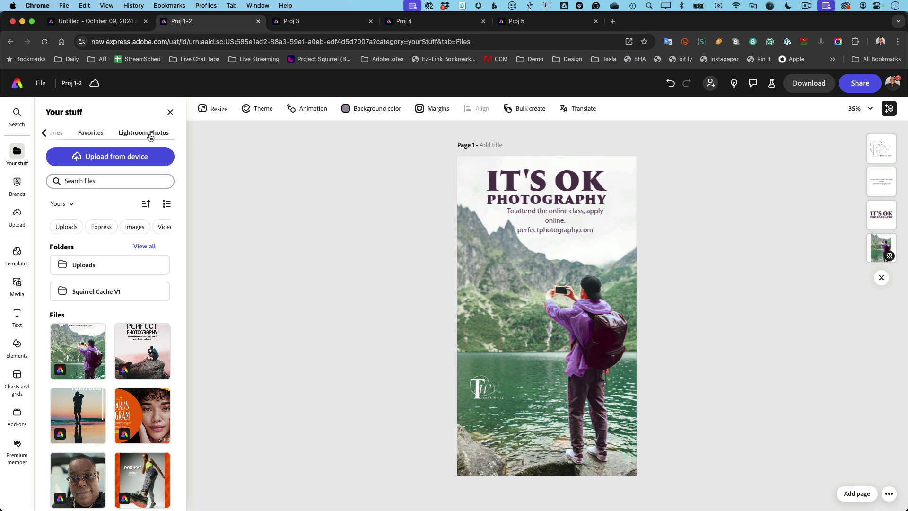
{"action": "left_click", "coordinate": [150, 137]}
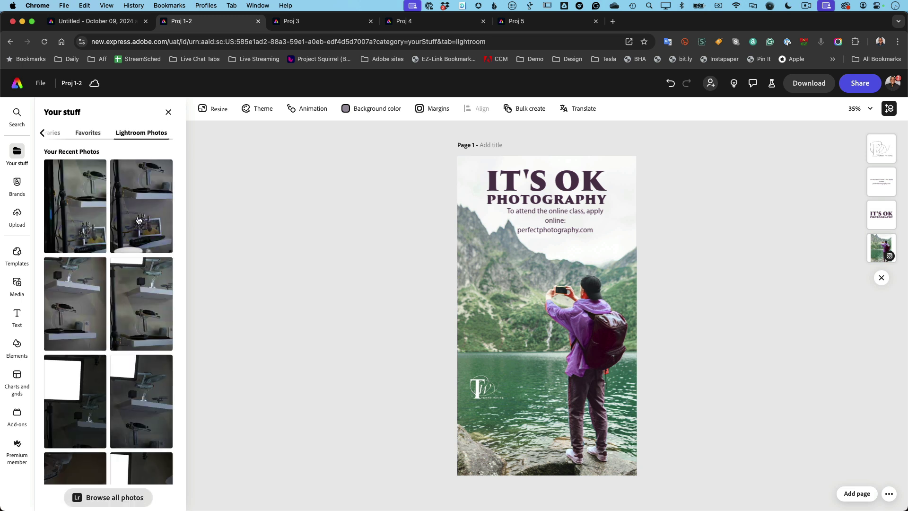
{"action": "scroll", "coordinate": [144, 271], "scroll_direction": "down", "scroll_amount": 10}
{"action": "scroll", "coordinate": [144, 270], "scroll_direction": "down", "scroll_amount": 10}
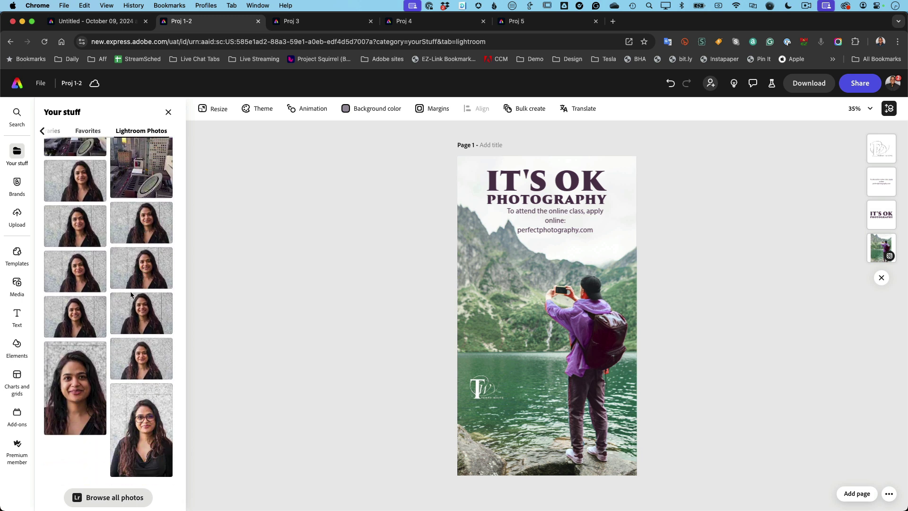
{"action": "left_click", "coordinate": [103, 501]}
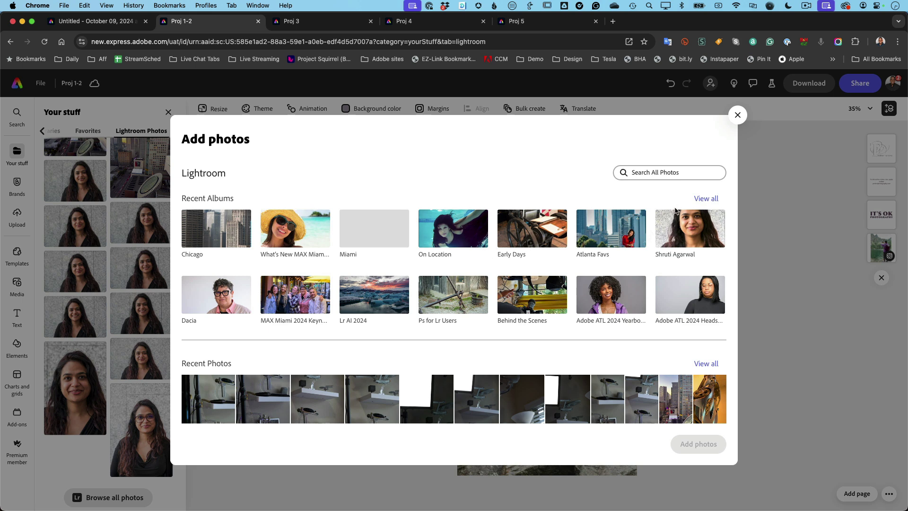
Open the Production Shot Favs album inside the TWP folder of the Lightroom albums.
{"action": "left_click", "coordinate": [704, 199]}
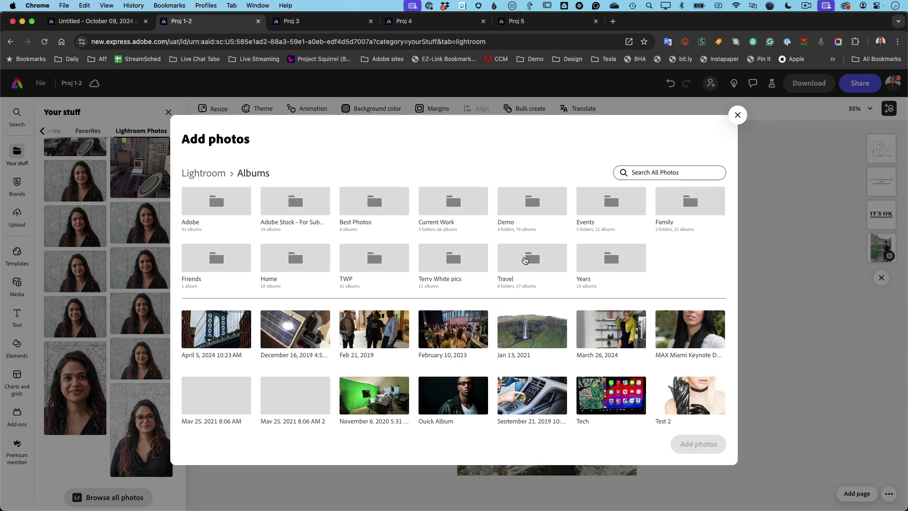
{"action": "left_click", "coordinate": [375, 263]}
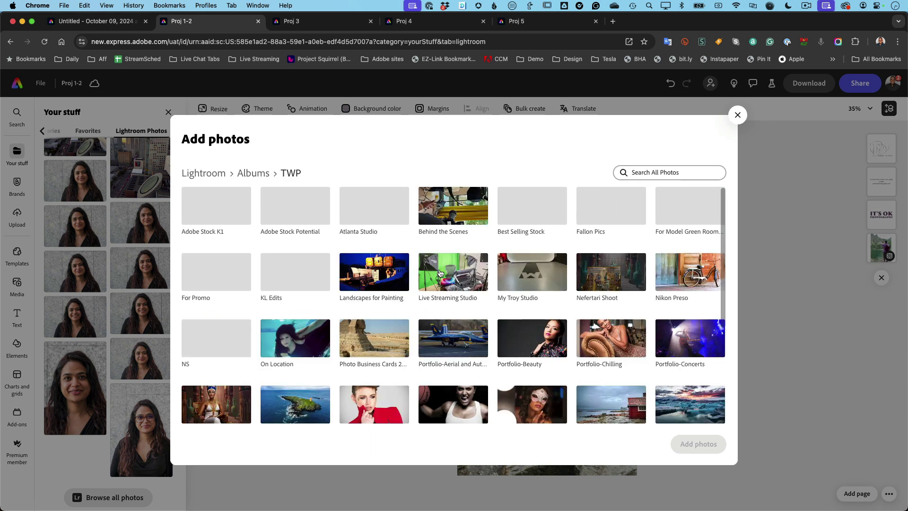
{"action": "scroll", "coordinate": [456, 296], "scroll_direction": "down", "scroll_amount": 3}
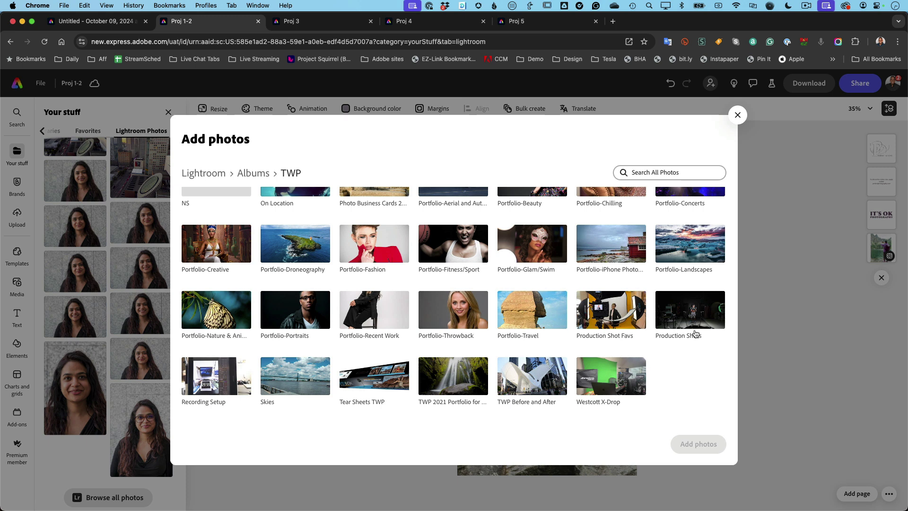
{"action": "left_click", "coordinate": [616, 324]}
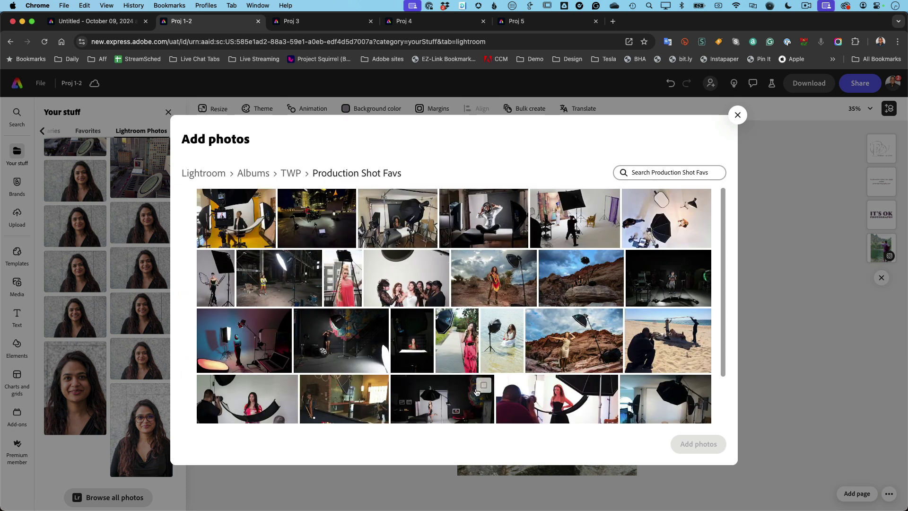
Add the album's first photo, the yellow studio shot with a camera and seated woman, to the page.
{"action": "scroll", "coordinate": [391, 371], "scroll_direction": "down", "scroll_amount": 3}
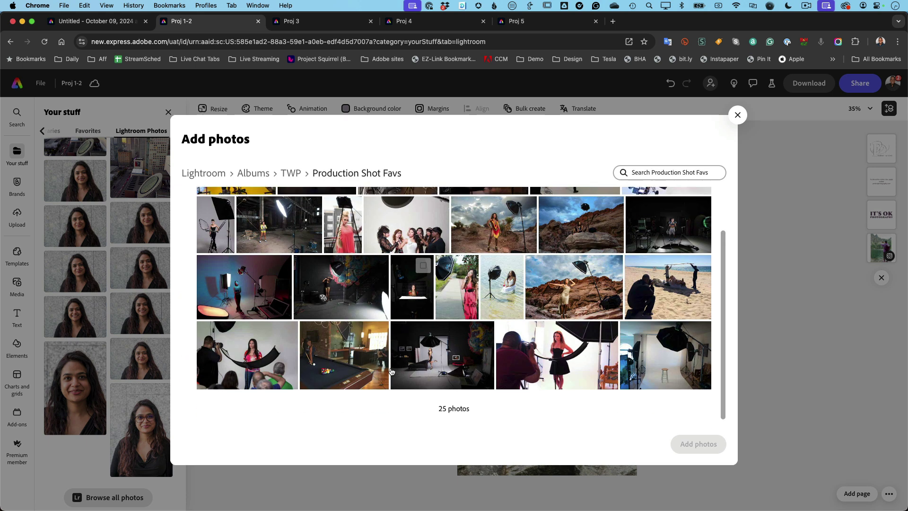
{"action": "scroll", "coordinate": [426, 374], "scroll_direction": "up", "scroll_amount": 3}
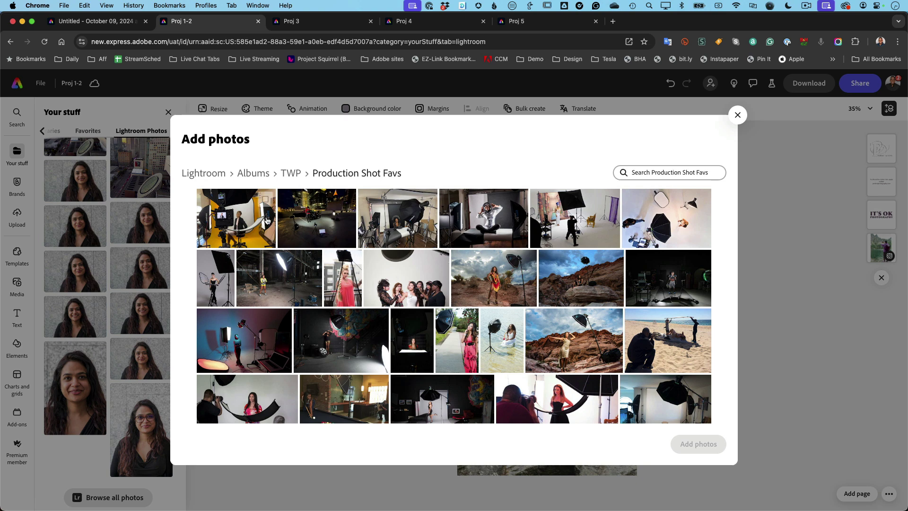
{"action": "left_click", "coordinate": [263, 221]}
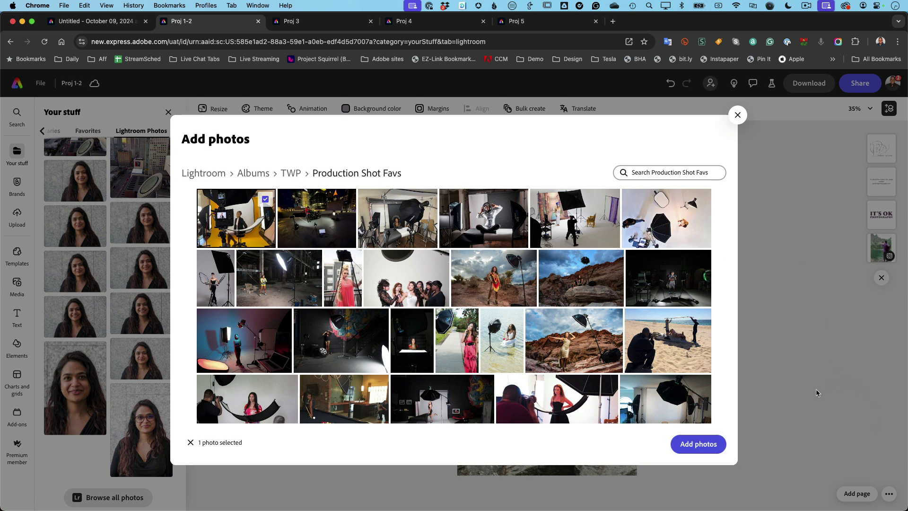
{"action": "left_click", "coordinate": [700, 444]}
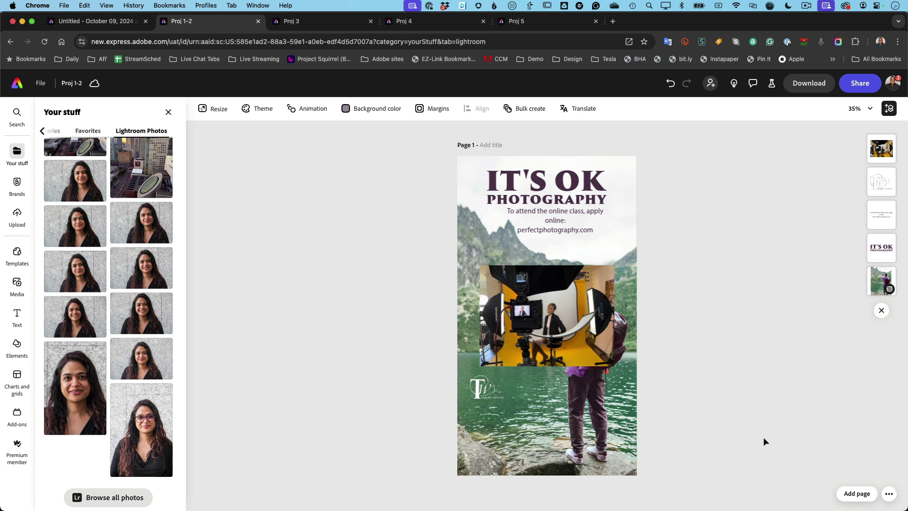
Replace the page background with the added studio photo.
{"action": "left_click", "coordinate": [555, 339]}
{"action": "left_click", "coordinate": [556, 339]}
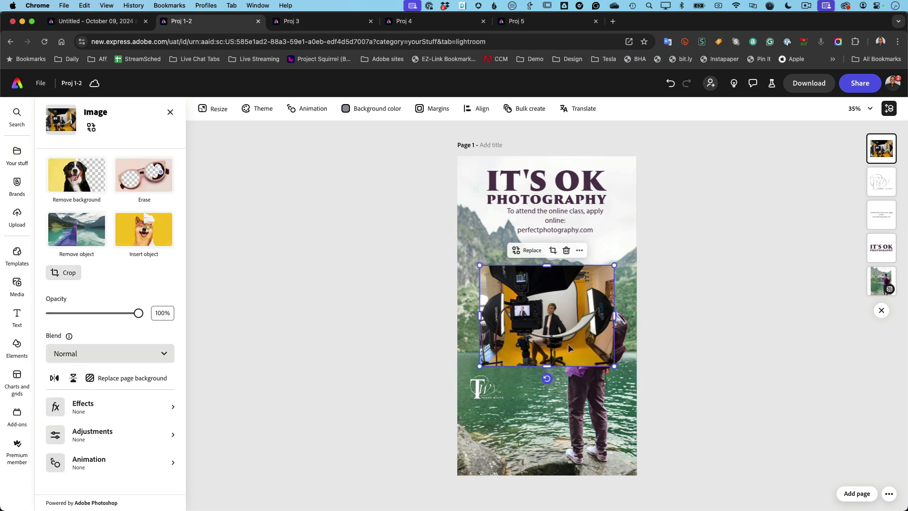
{"action": "left_click", "coordinate": [139, 379]}
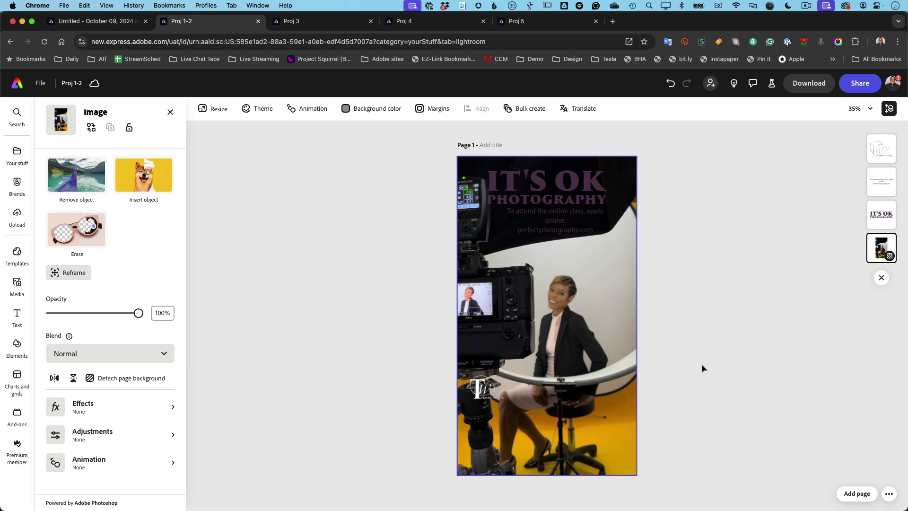
Move the online-class text down below the title, then shift the title slightly to the right on the poster.
{"action": "left_click", "coordinate": [566, 228]}
{"action": "left_click_drag", "start_coordinate": [566, 228], "coordinate": [585, 264]}
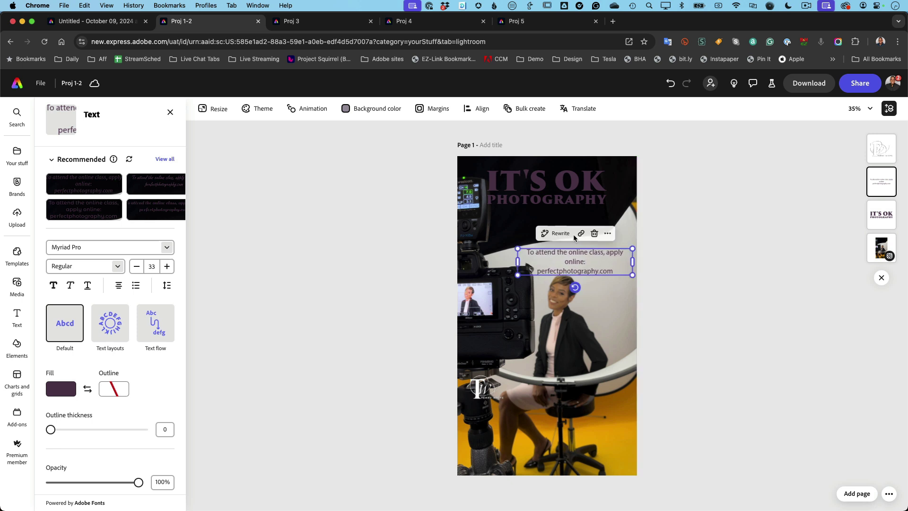
{"action": "left_click", "coordinate": [563, 204]}
{"action": "left_click_drag", "start_coordinate": [563, 204], "coordinate": [574, 204]}
Fill the whole title text with the mauve page theme color and move the logo to the poster's lower-right corner.
{"action": "double_click", "coordinate": [565, 195]}
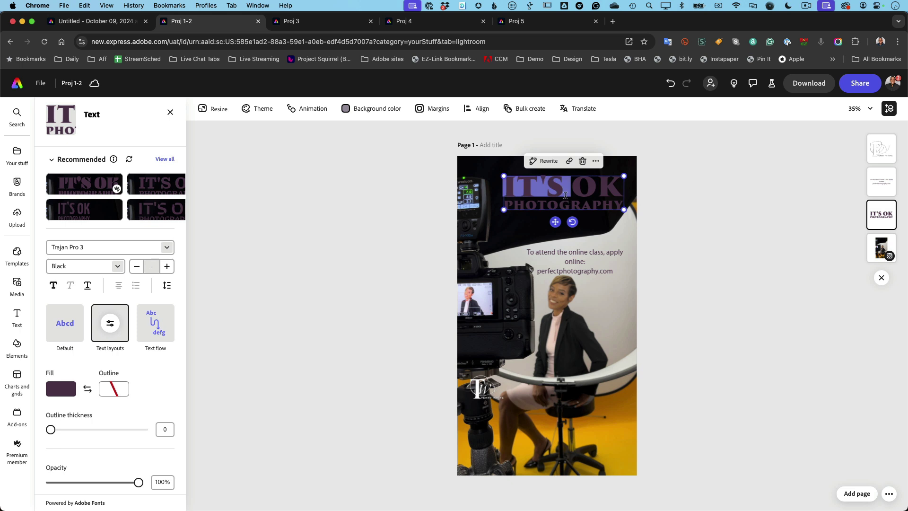
{"action": "triple_click", "coordinate": [565, 196]}
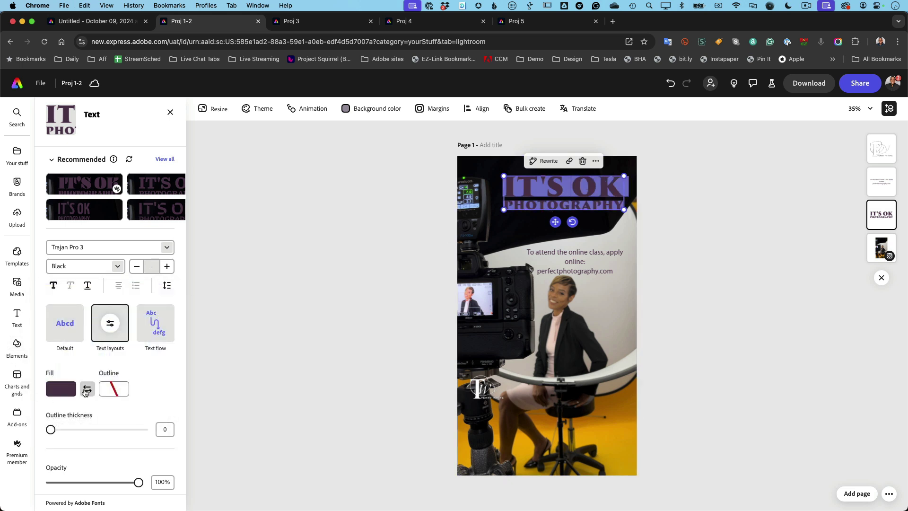
{"action": "left_click", "coordinate": [67, 393]}
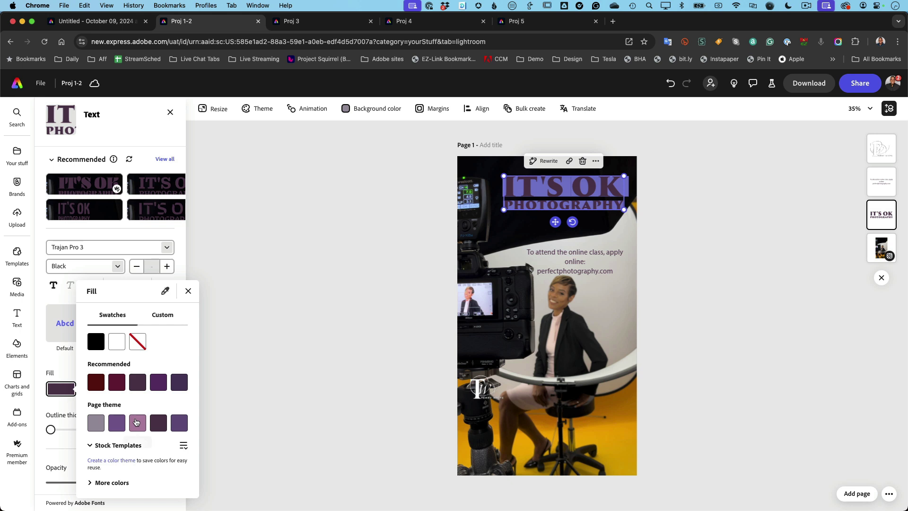
{"action": "left_click", "coordinate": [136, 422]}
{"action": "left_click", "coordinate": [335, 296]}
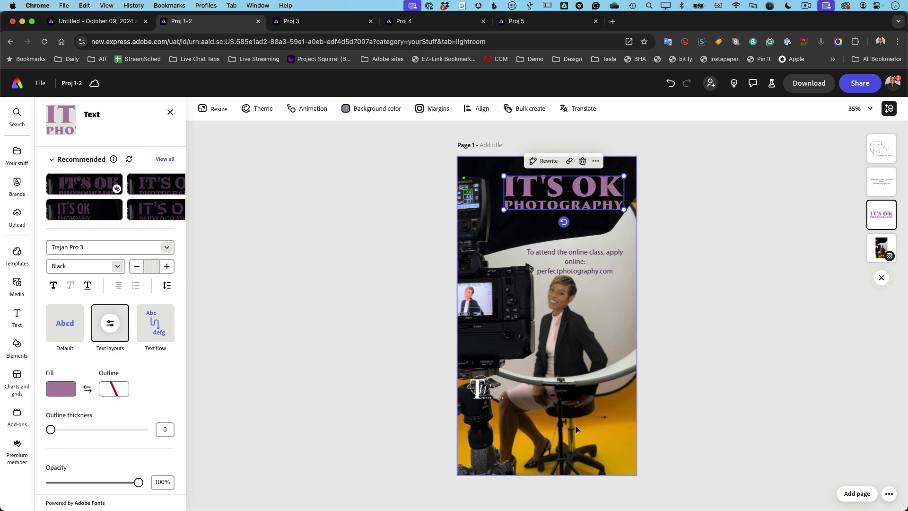
{"action": "left_click_drag", "start_coordinate": [482, 389], "coordinate": [616, 447]}
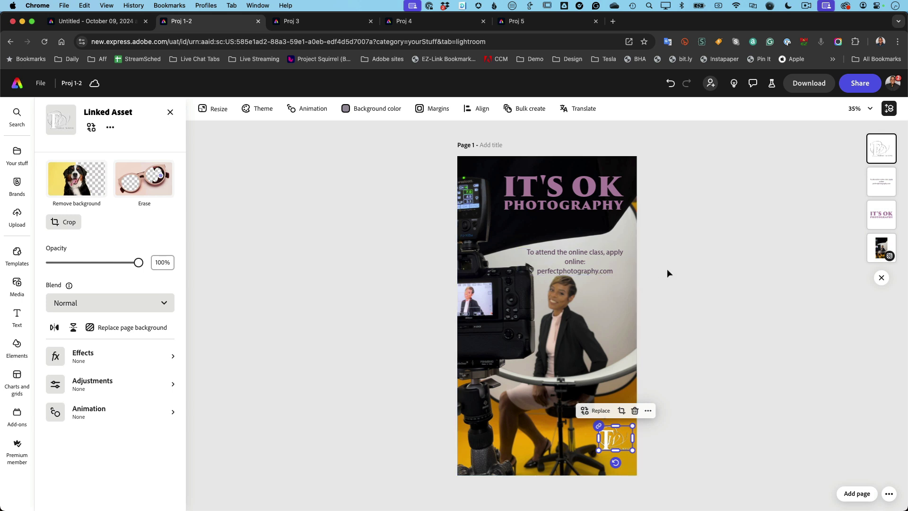
Replace perfectphotography.com in the online-class text with the photographer's own website address.
{"action": "left_click", "coordinate": [572, 275]}
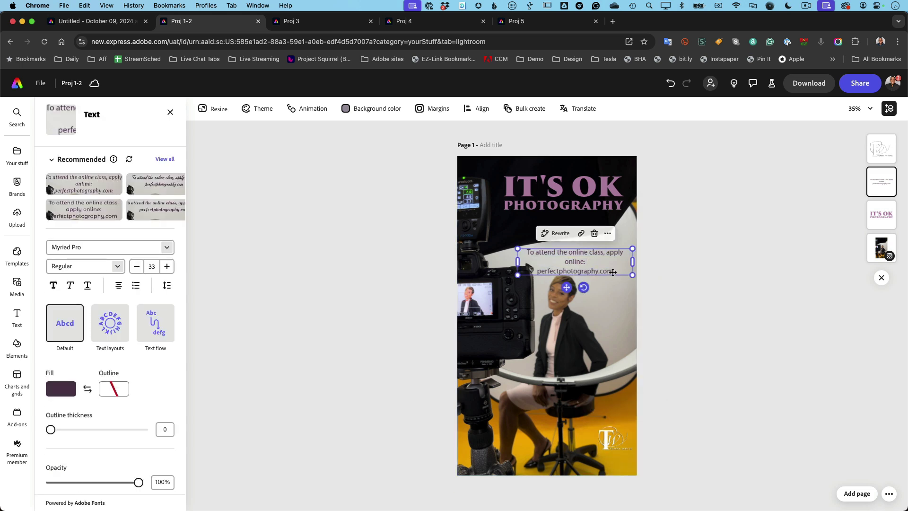
{"action": "left_click_drag", "start_coordinate": [613, 270], "coordinate": [524, 274]}
{"action": "type", "text": "terrywhit"}
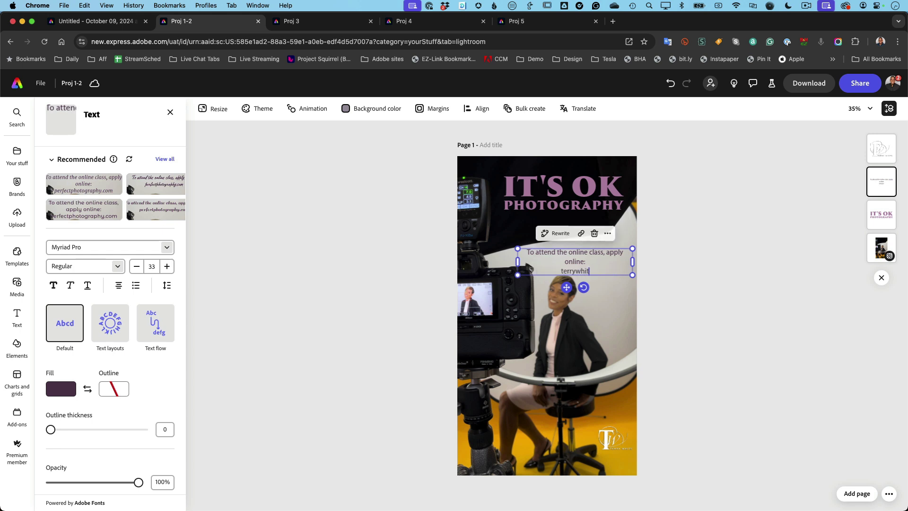
{"action": "type", "text": "e.photography"}
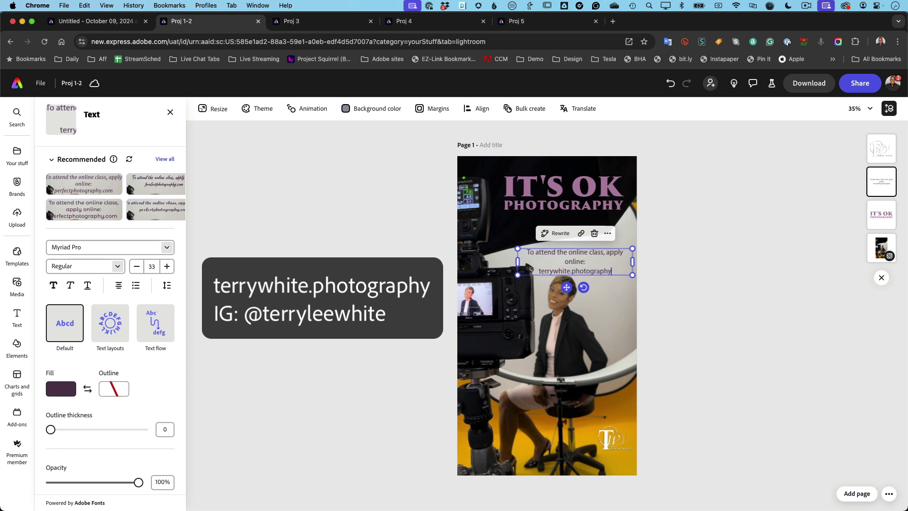
{"action": "key", "text": "Escape"}
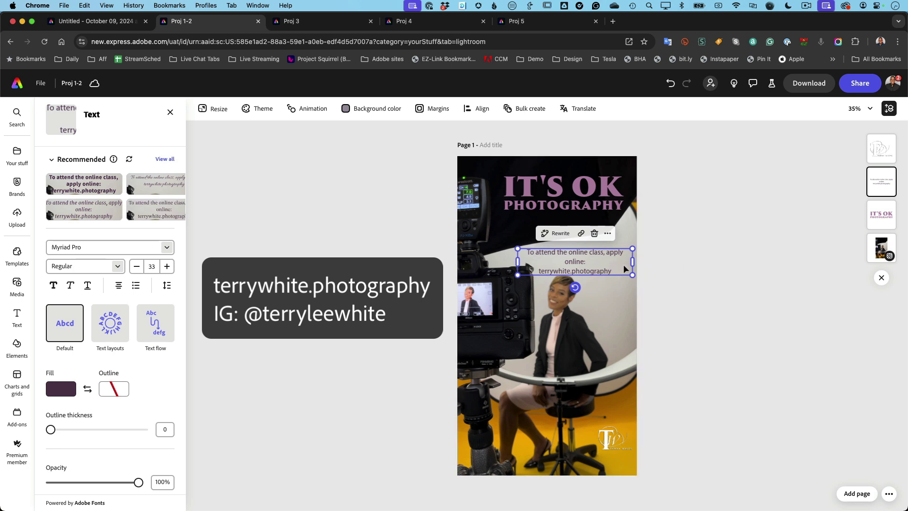
{"action": "left_click", "coordinate": [661, 260]}
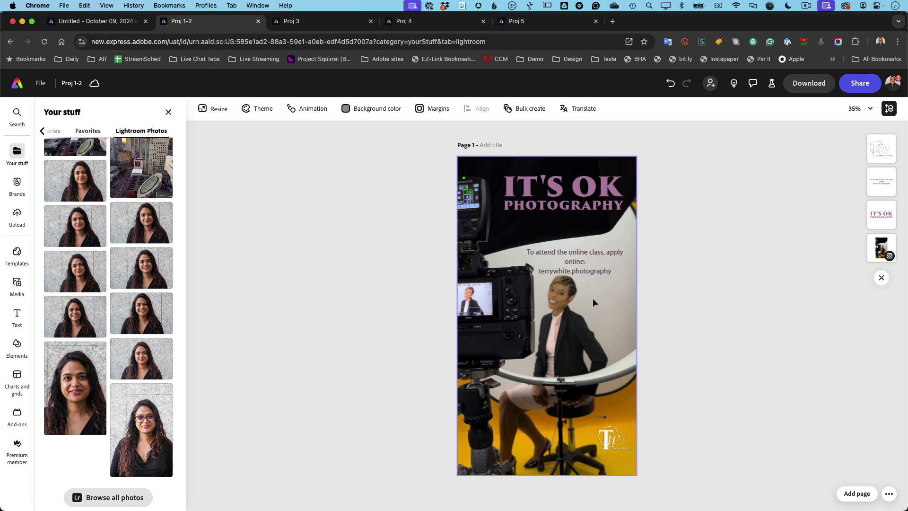
Switch to the Proj 3 design and examine the text options of its "Join our" heading.
{"action": "left_click", "coordinate": [301, 23]}
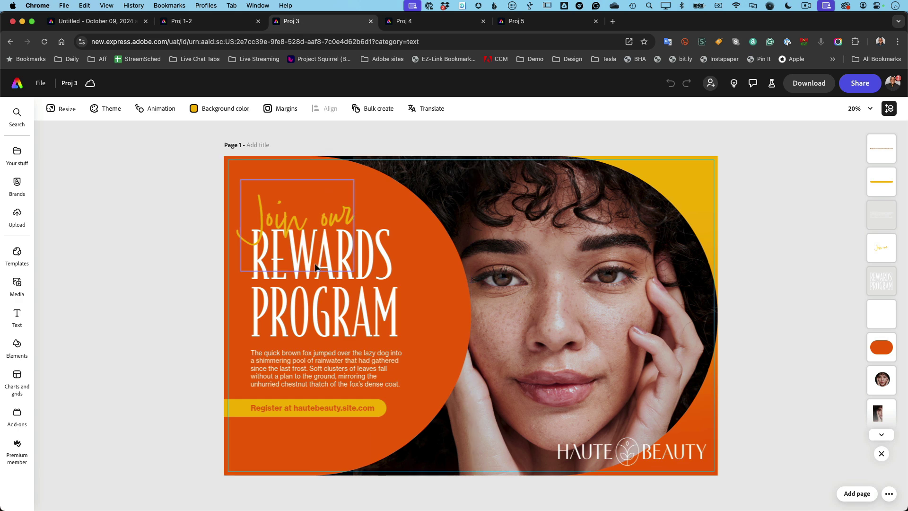
{"action": "left_click", "coordinate": [313, 247]}
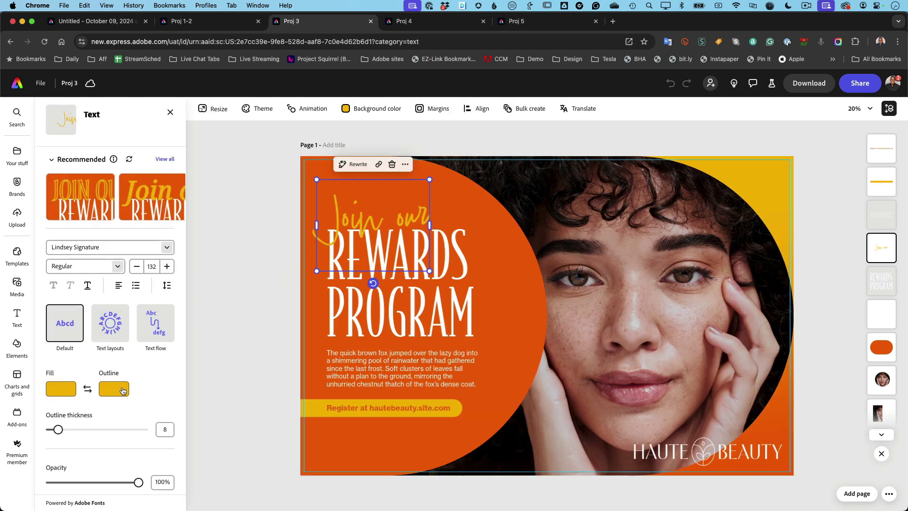
{"action": "scroll", "coordinate": [123, 391], "scroll_direction": "down", "scroll_amount": 3}
{"action": "scroll", "coordinate": [122, 390], "scroll_direction": "down", "scroll_amount": 1}
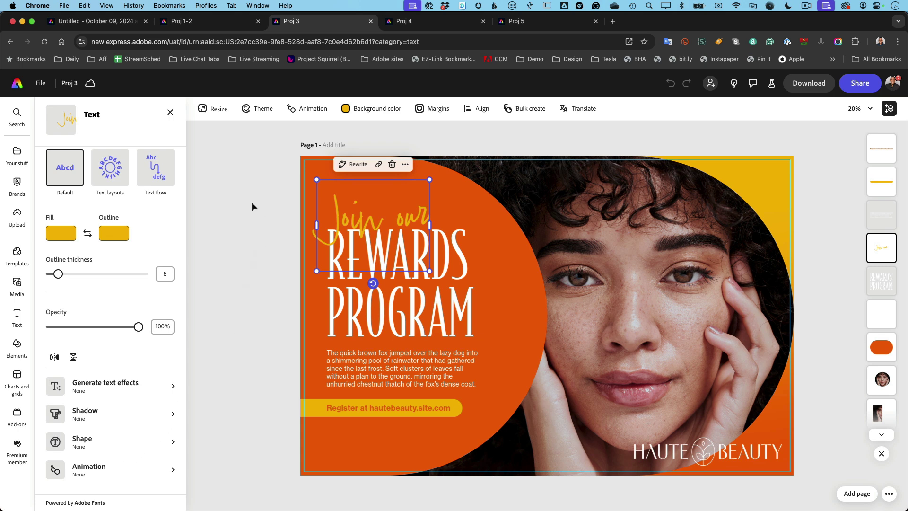
{"action": "left_click", "coordinate": [172, 112]}
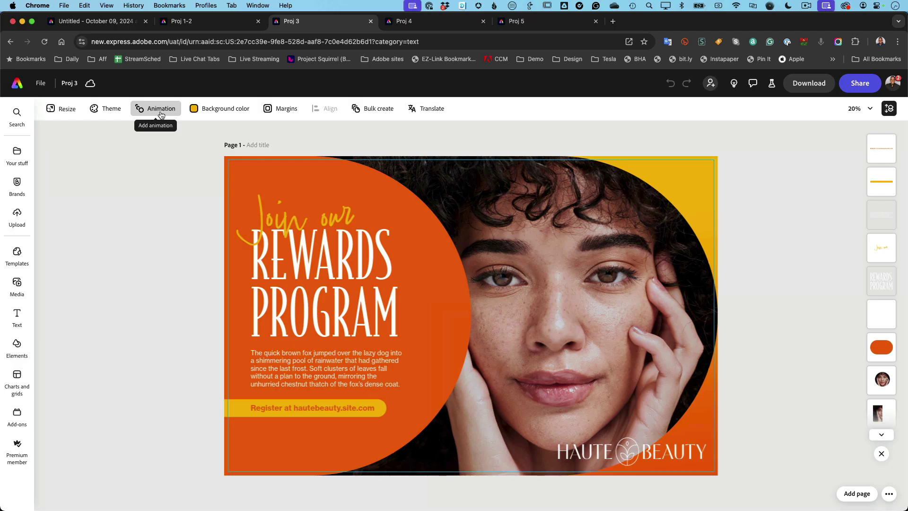
Apply the Bloom animation to all text and objects on the rewards program page and play it.
{"action": "left_click", "coordinate": [161, 110]}
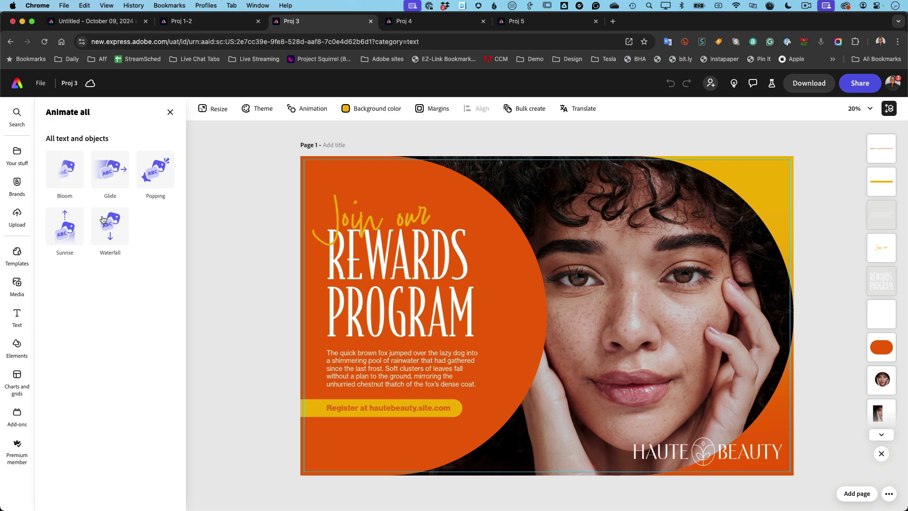
{"action": "left_click", "coordinate": [67, 179]}
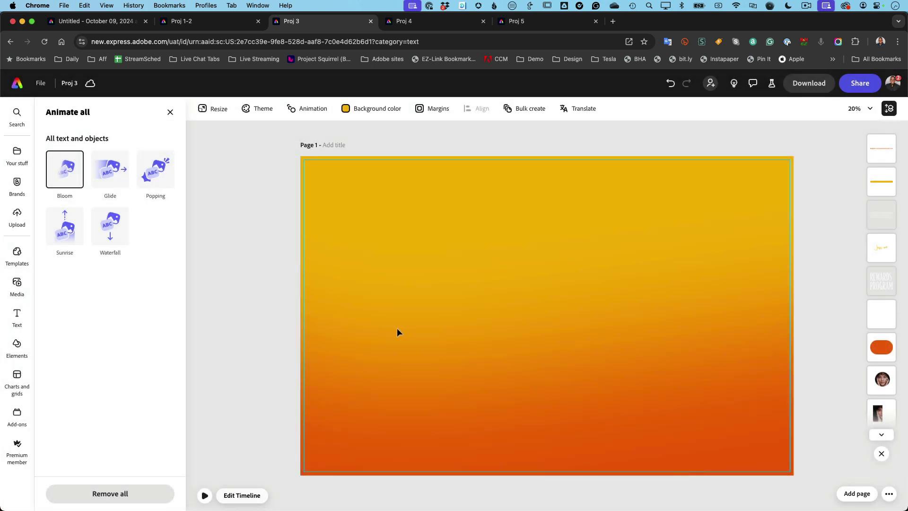
{"action": "left_click", "coordinate": [205, 495]}
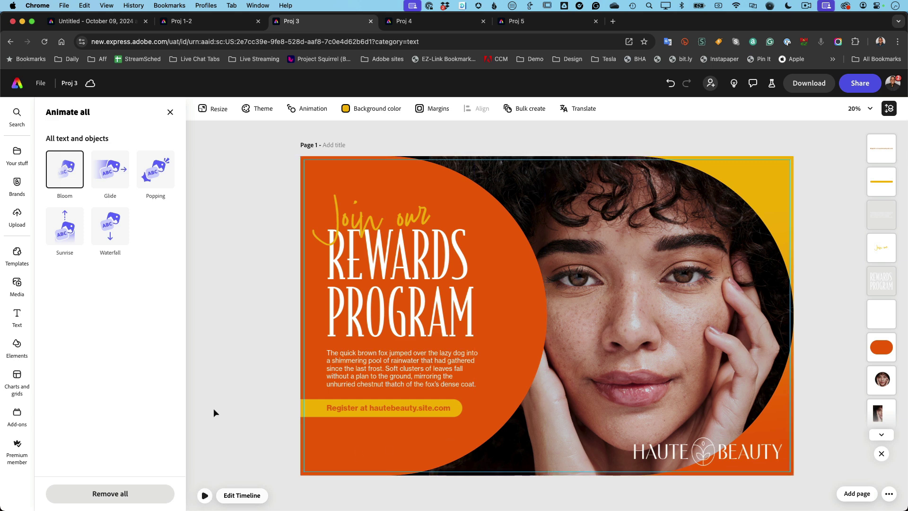
Try the Glide and Popping animations on all text and objects, playing a preview of each.
{"action": "left_click", "coordinate": [108, 185]}
{"action": "left_click", "coordinate": [205, 496]}
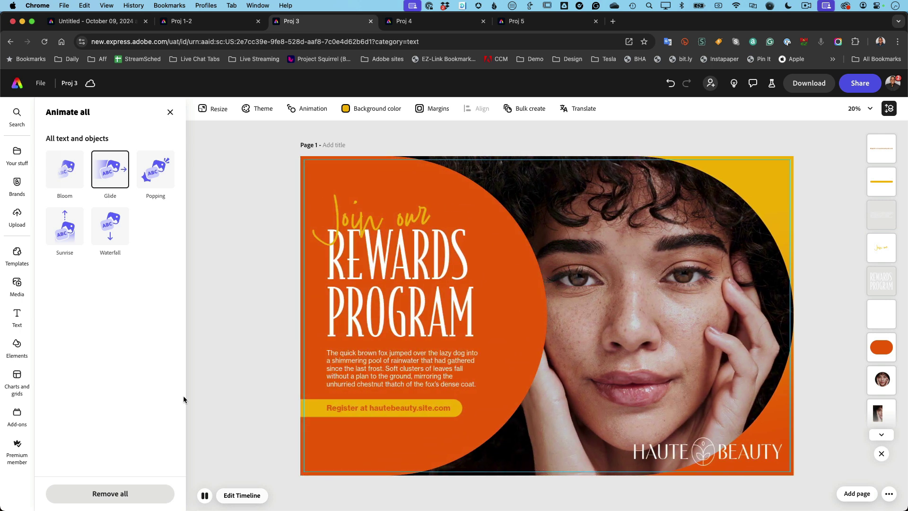
{"action": "left_click", "coordinate": [154, 184]}
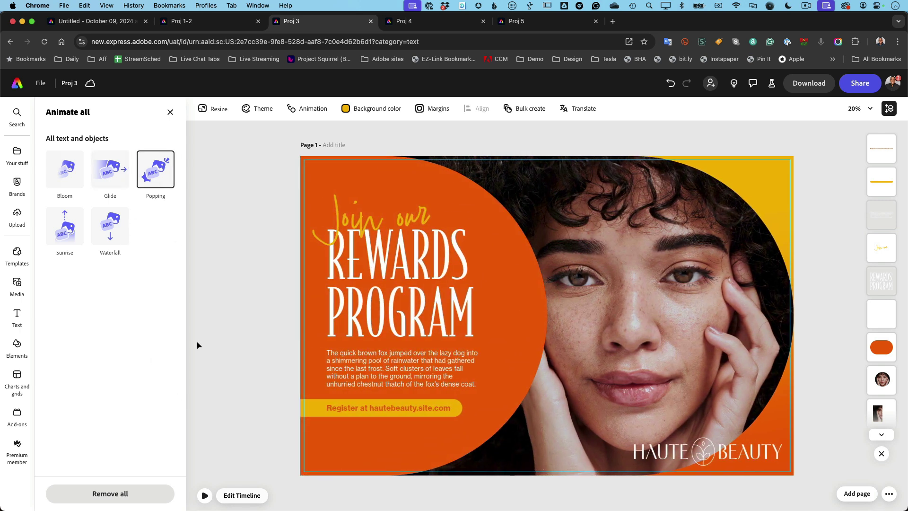
{"action": "left_click", "coordinate": [204, 495]}
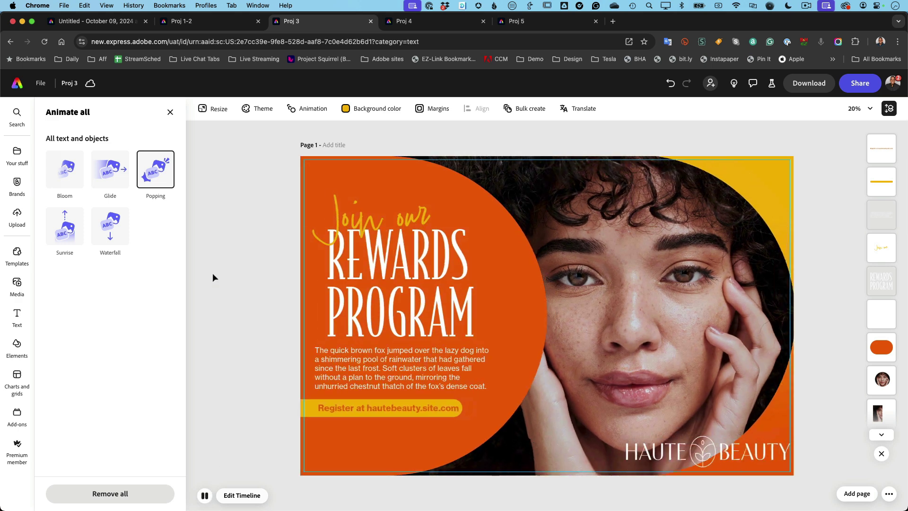
Try the Sunrise animation on the whole page, open the timeline and play the animation from the start.
{"action": "left_click", "coordinate": [61, 240]}
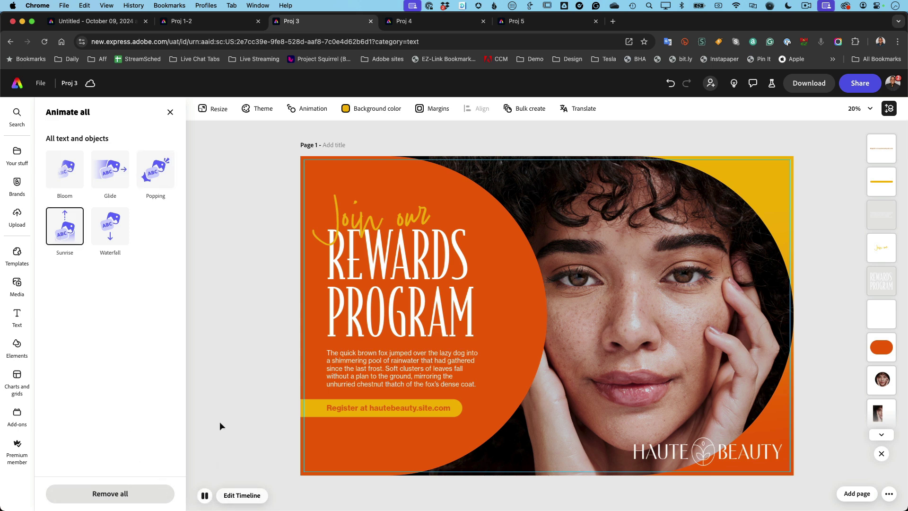
{"action": "left_click", "coordinate": [203, 494]}
{"action": "left_click", "coordinate": [241, 495]}
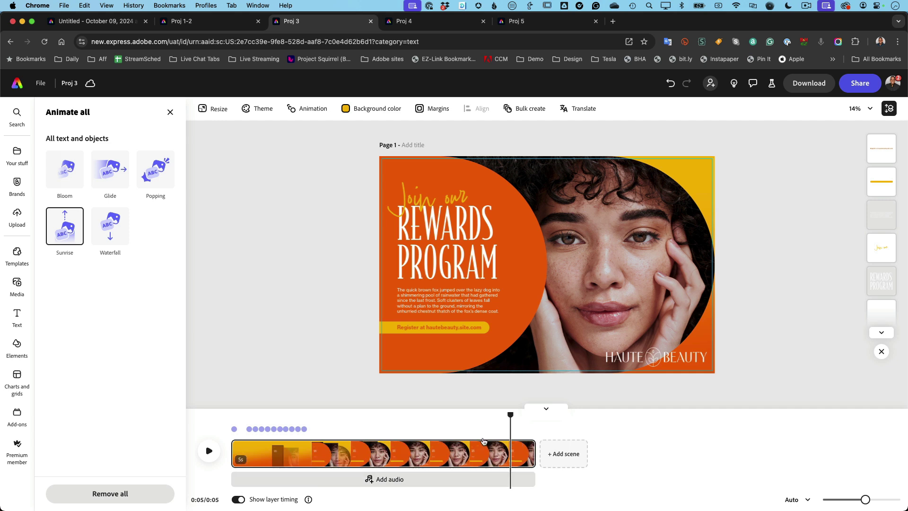
{"action": "left_click_drag", "start_coordinate": [509, 415], "coordinate": [230, 383]}
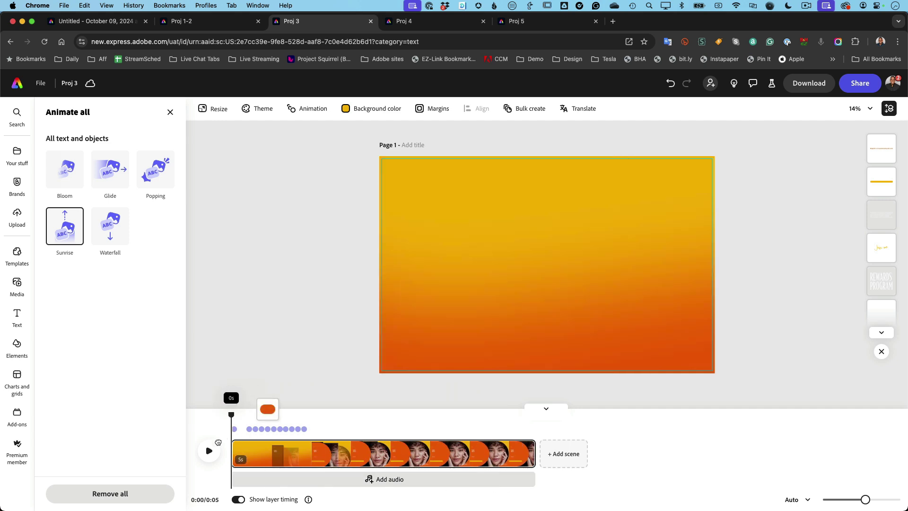
{"action": "left_click", "coordinate": [209, 451]}
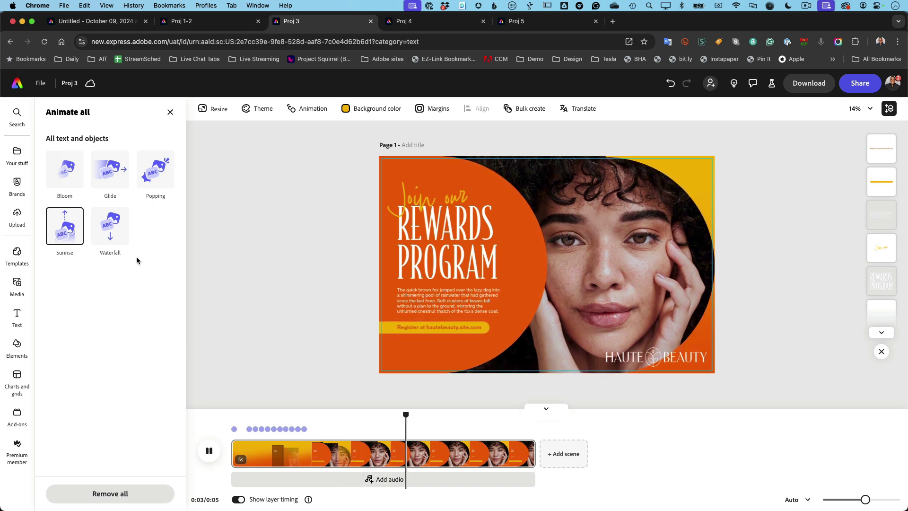
Try the Waterfall animation on all text and objects and preview it in the timeline.
{"action": "left_click", "coordinate": [110, 227]}
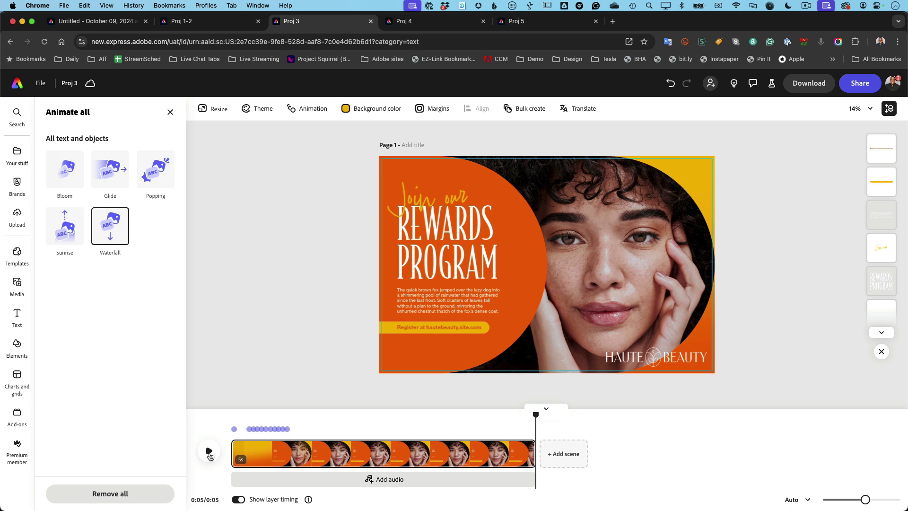
{"action": "left_click", "coordinate": [209, 453]}
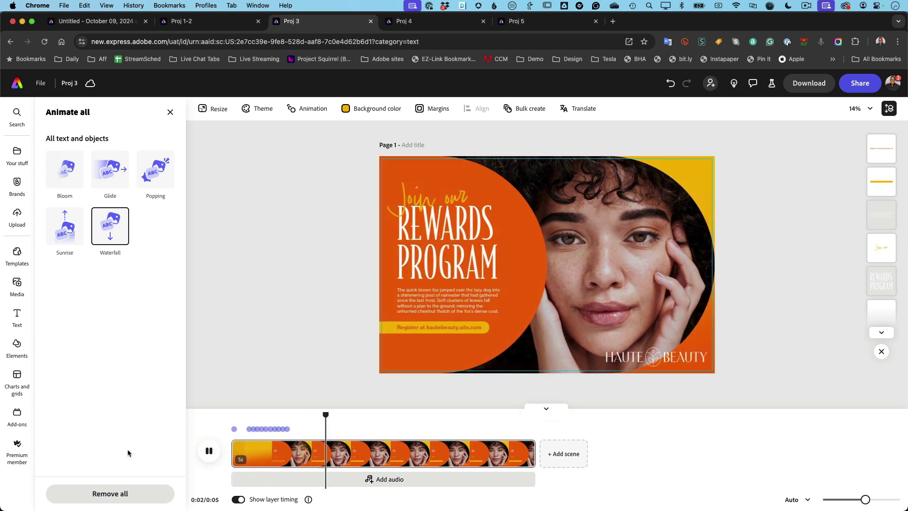
{"action": "left_click", "coordinate": [207, 454]}
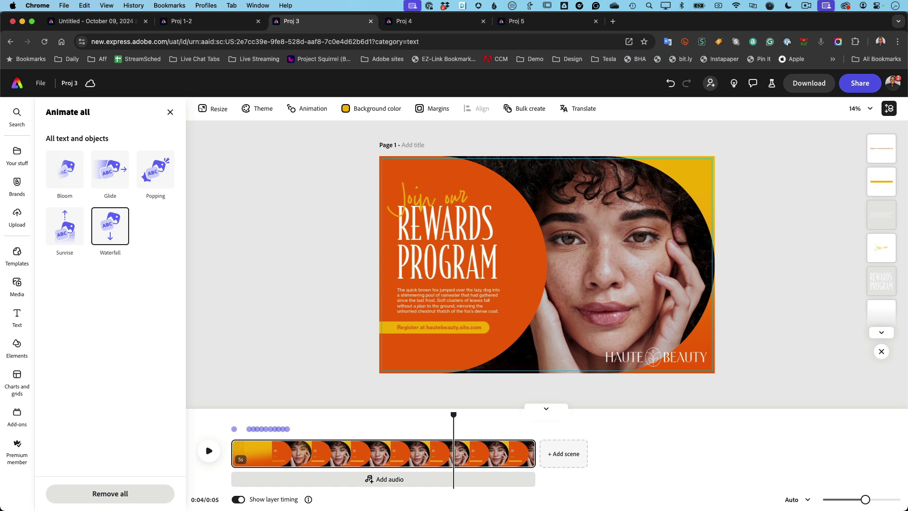
Set the page's animation back to Sunrise, play it from 0 seconds and collapse the timeline.
{"action": "left_click", "coordinate": [74, 244]}
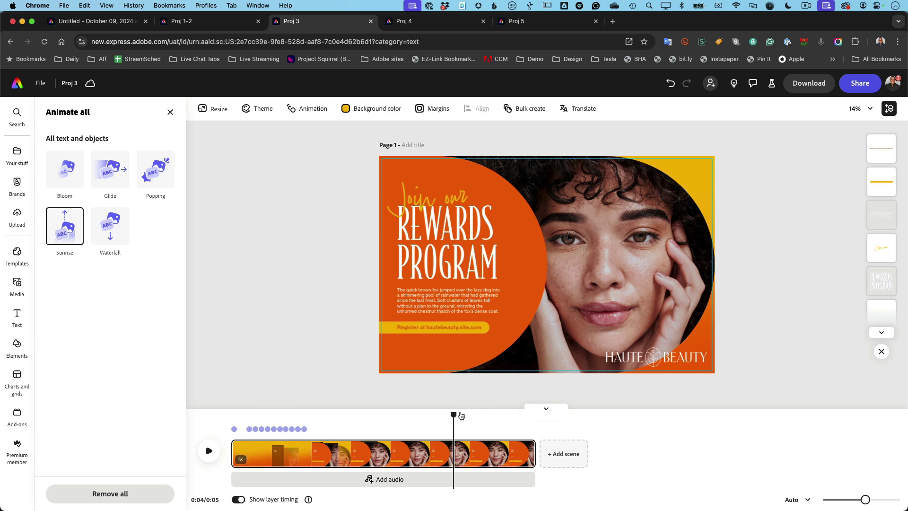
{"action": "left_click_drag", "start_coordinate": [460, 415], "coordinate": [217, 425]}
{"action": "left_click", "coordinate": [211, 452]}
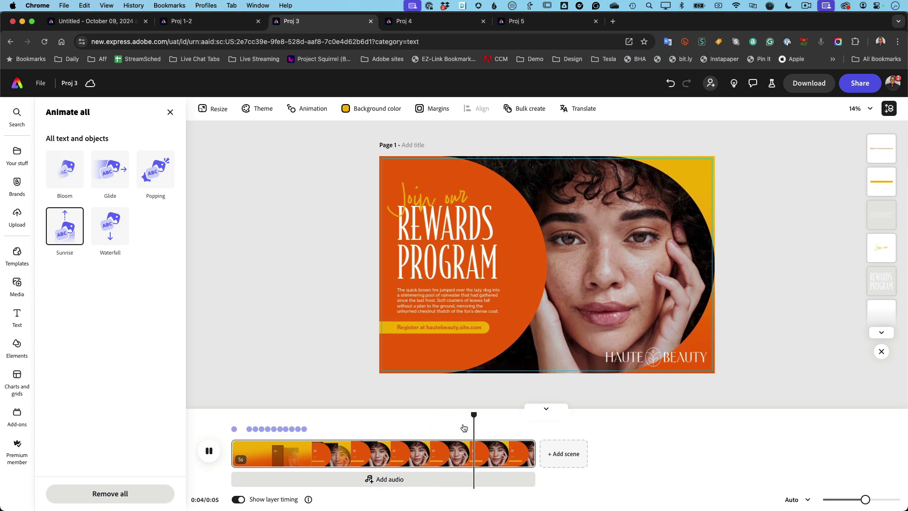
{"action": "left_click", "coordinate": [545, 408]}
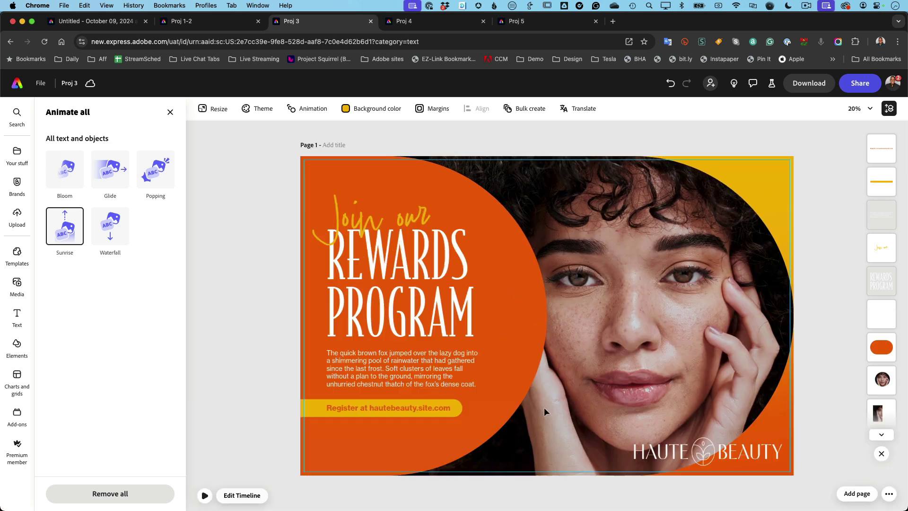
Open the animation options of the "REWARDS PROGRAM" heading, then refresh the design page.
{"action": "left_click", "coordinate": [357, 300]}
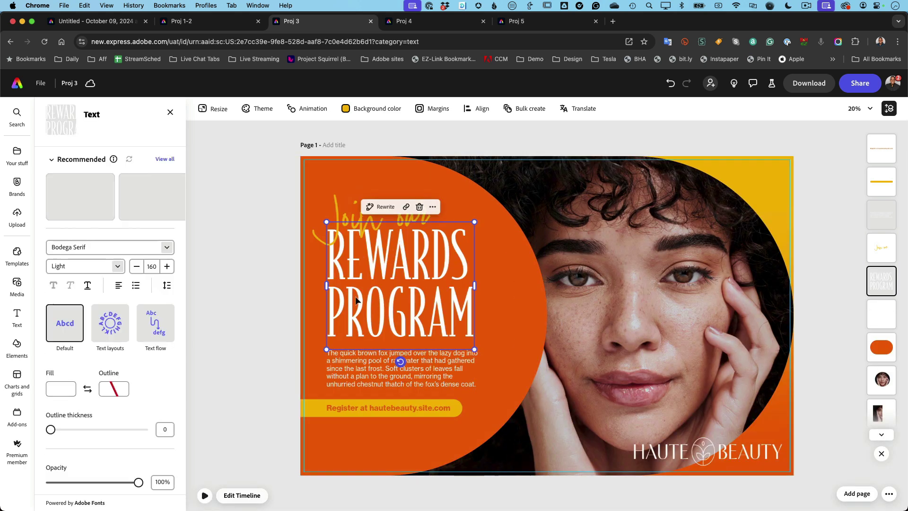
{"action": "scroll", "coordinate": [117, 438], "scroll_direction": "down", "scroll_amount": 1}
{"action": "scroll", "coordinate": [117, 438], "scroll_direction": "down", "scroll_amount": 4}
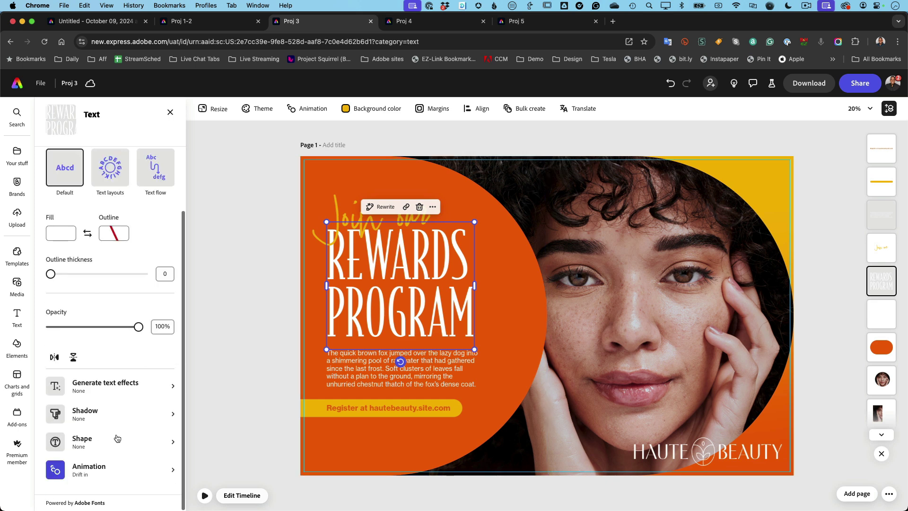
{"action": "left_click", "coordinate": [96, 470]}
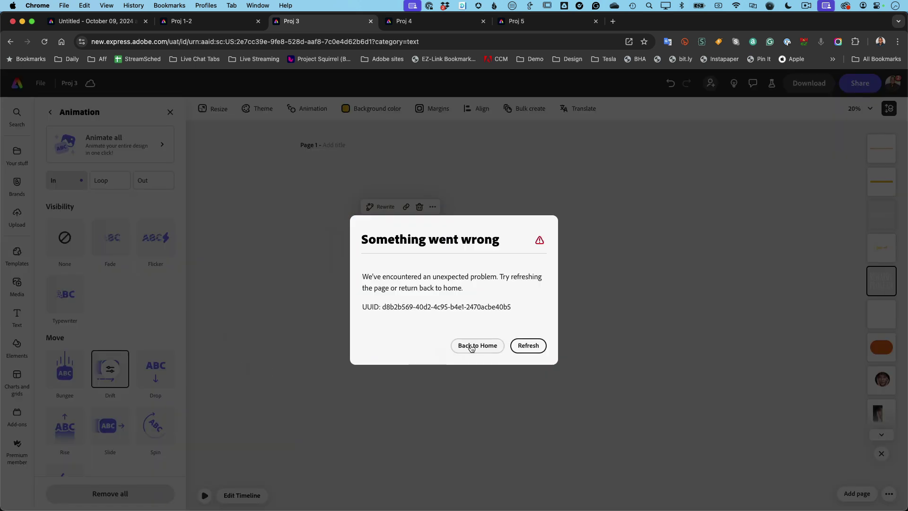
{"action": "left_click", "coordinate": [528, 345]}
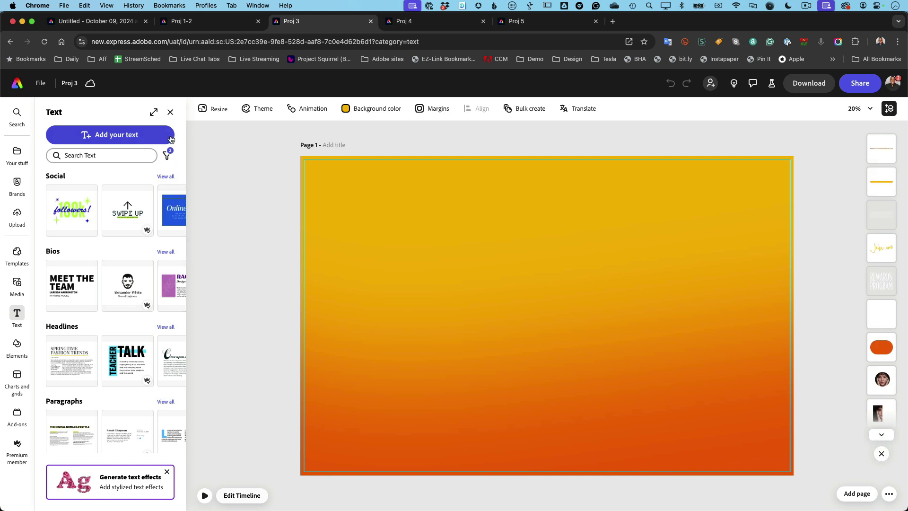
Close the text options, scrub through the page's animation in the timeline and collapse the timeline.
{"action": "left_click", "coordinate": [170, 112]}
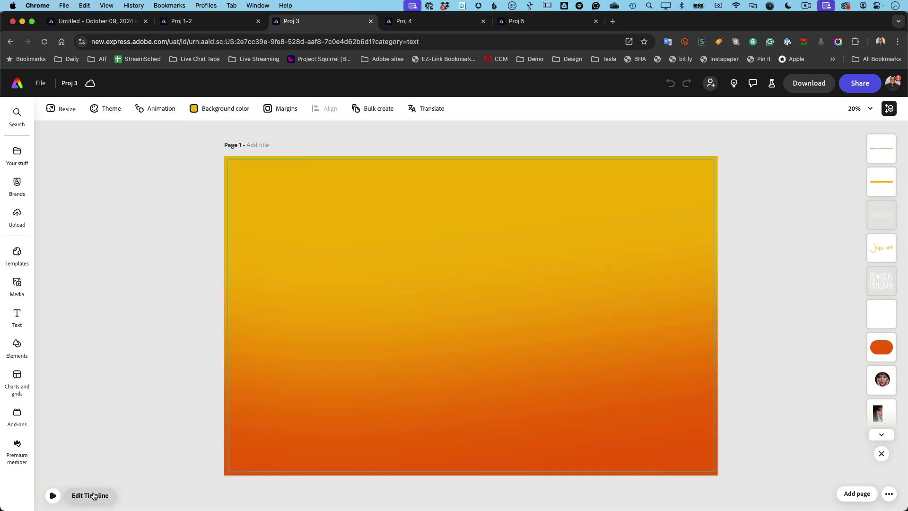
{"action": "left_click", "coordinate": [94, 496]}
{"action": "left_click_drag", "start_coordinate": [77, 413], "coordinate": [408, 442]}
{"action": "left_click", "coordinate": [469, 411]}
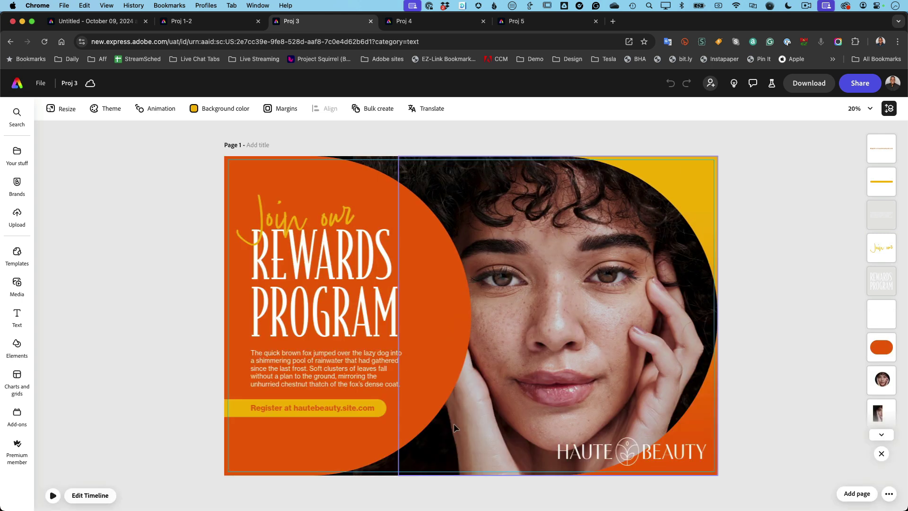
Check the animation assigned to the heading, registration line, paragraph and Haute Beauty logo, then close the logo's animation options.
{"action": "left_click", "coordinate": [399, 323]}
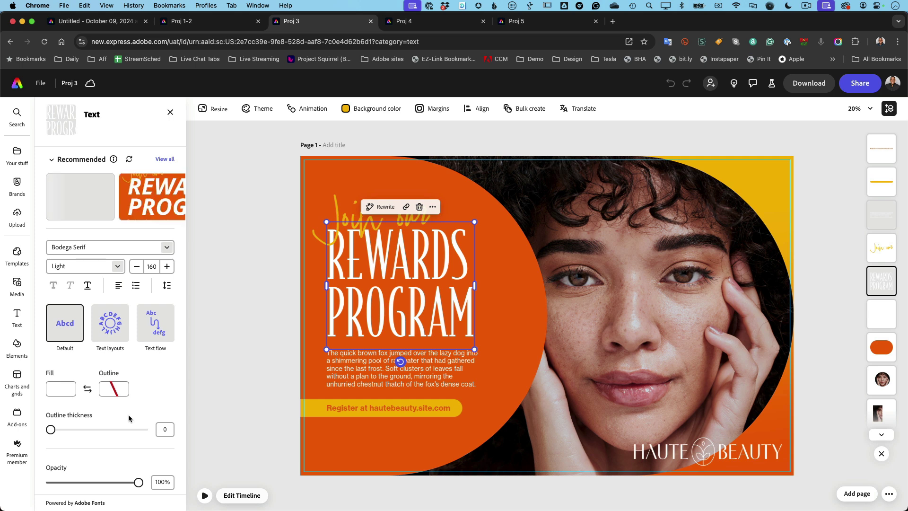
{"action": "scroll", "coordinate": [129, 418], "scroll_direction": "down", "scroll_amount": 5}
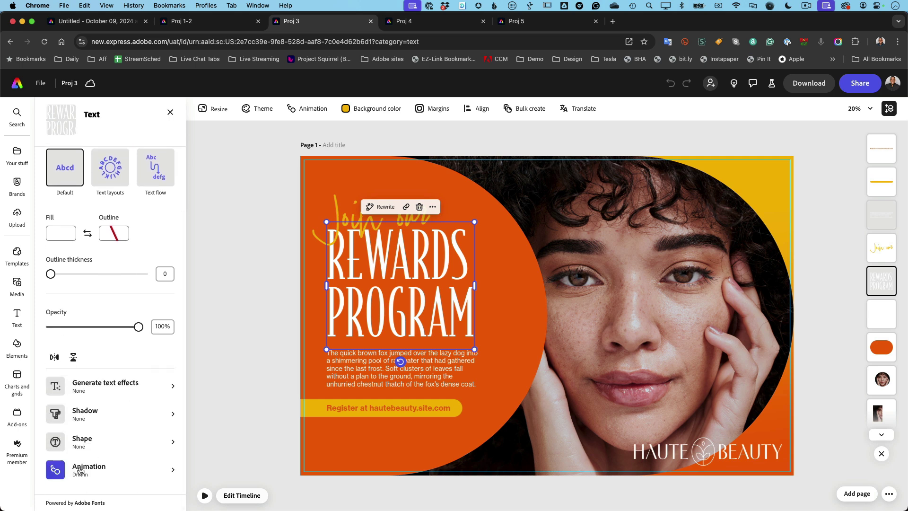
{"action": "left_click", "coordinate": [421, 406]}
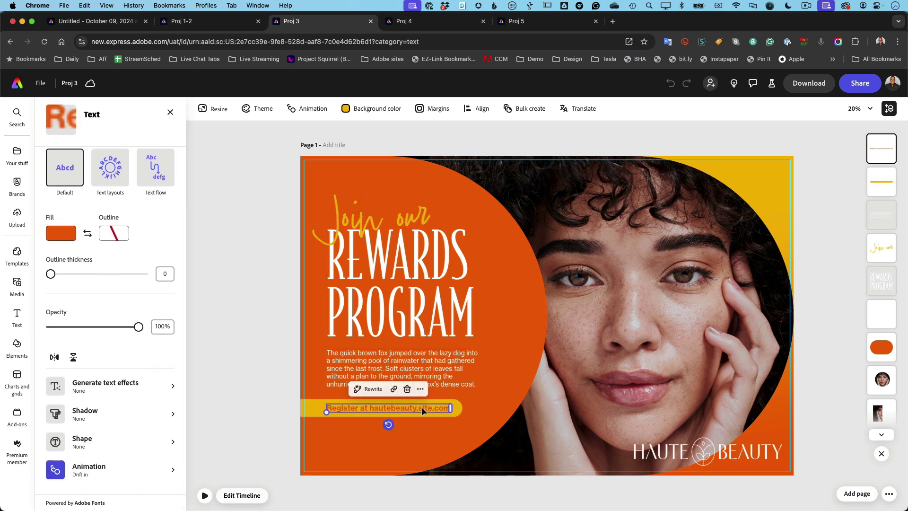
{"action": "left_click", "coordinate": [439, 373]}
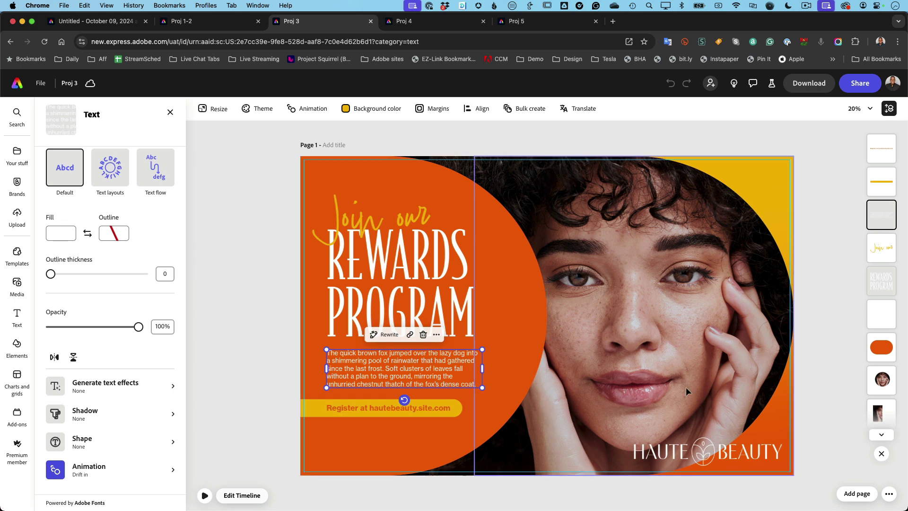
{"action": "left_click", "coordinate": [677, 453]}
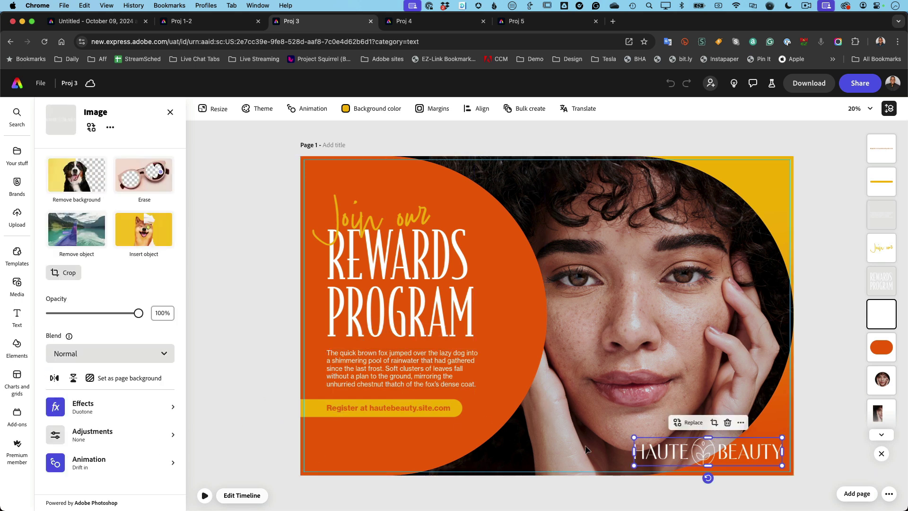
{"action": "left_click", "coordinate": [114, 463]}
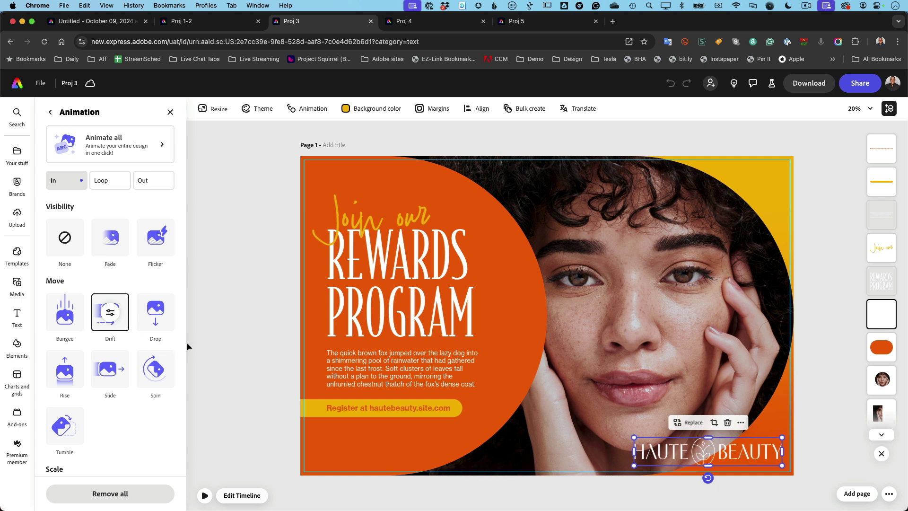
{"action": "left_click", "coordinate": [170, 113]}
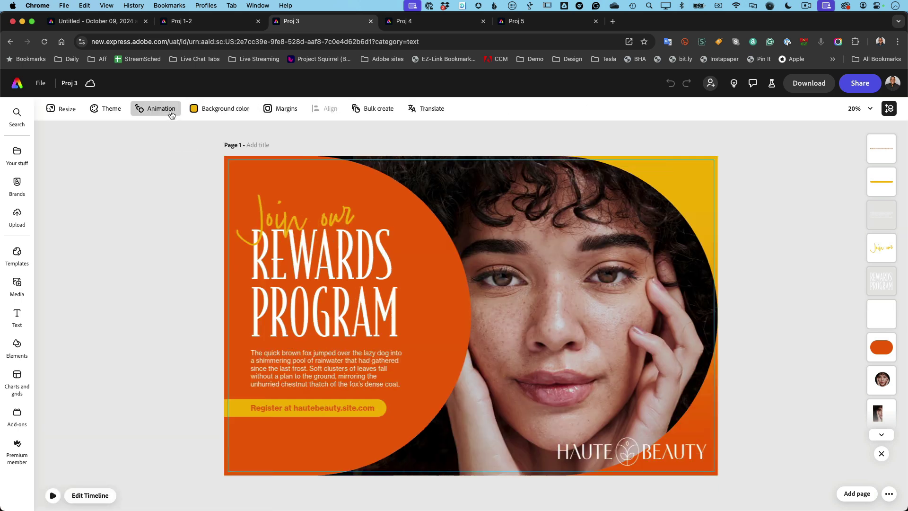
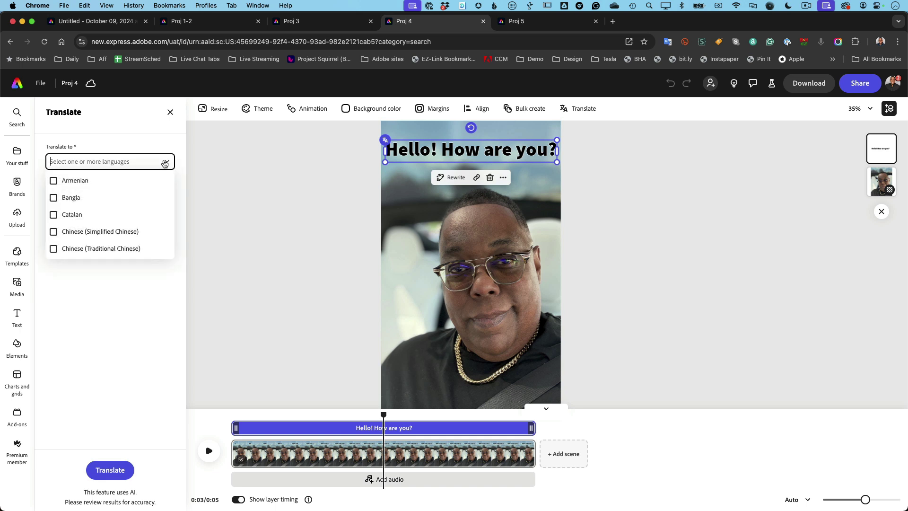
Choose Armenian, Italian, Portuguese and Spanish as the translation languages for the Proj 4 video page.
{"action": "left_click", "coordinate": [54, 184]}
{"action": "scroll", "coordinate": [113, 214], "scroll_direction": "down", "scroll_amount": 1}
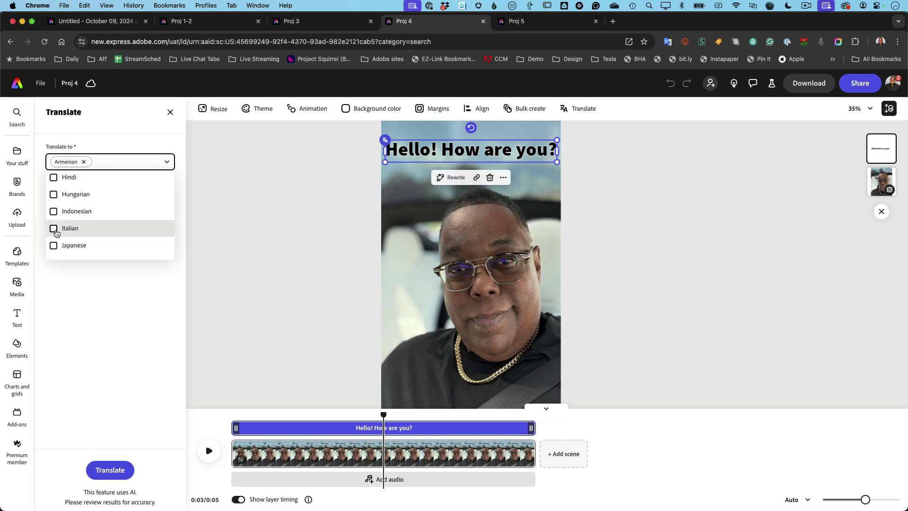
{"action": "left_click", "coordinate": [54, 229]}
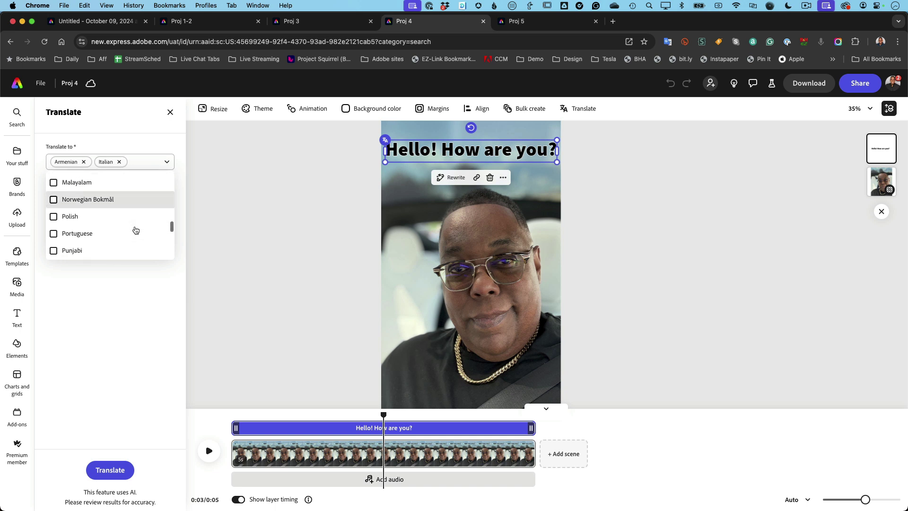
{"action": "left_click", "coordinate": [54, 229]}
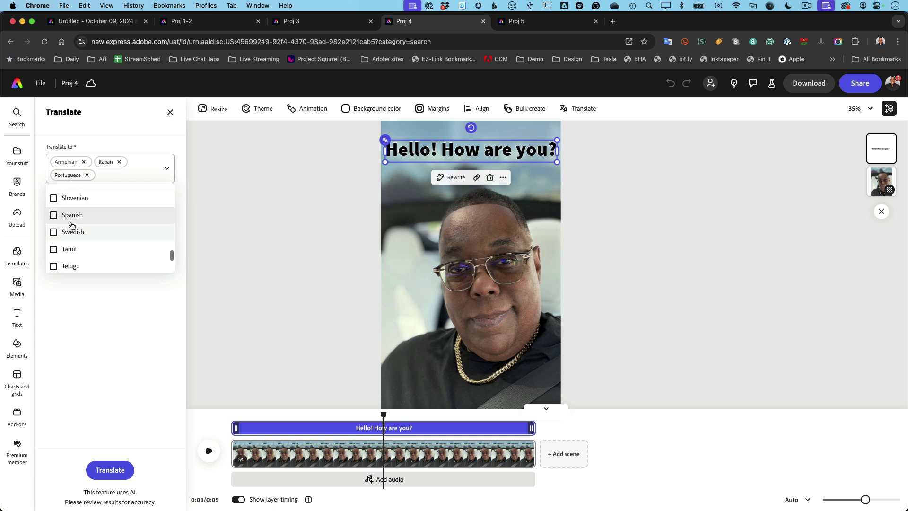
{"action": "left_click", "coordinate": [53, 215]}
{"action": "scroll", "coordinate": [156, 227], "scroll_direction": "down", "scroll_amount": 2}
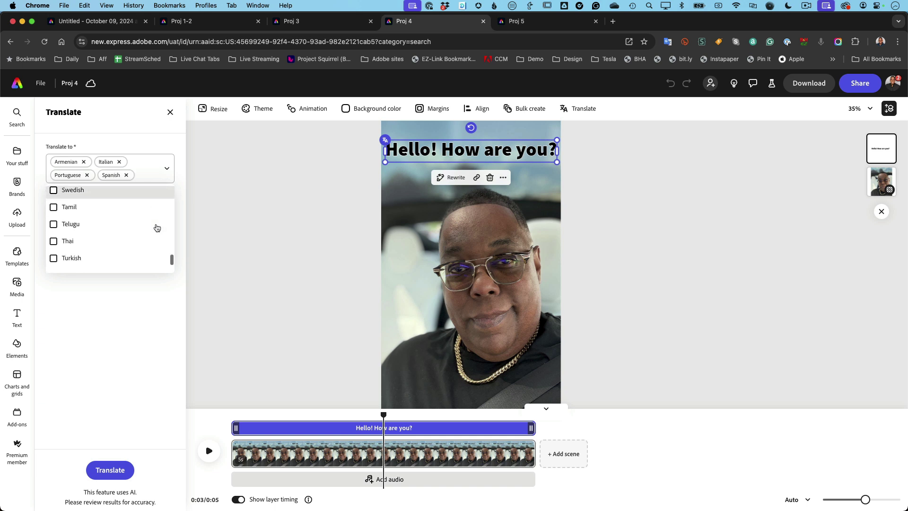
{"action": "scroll", "coordinate": [156, 228], "scroll_direction": "down", "scroll_amount": 2}
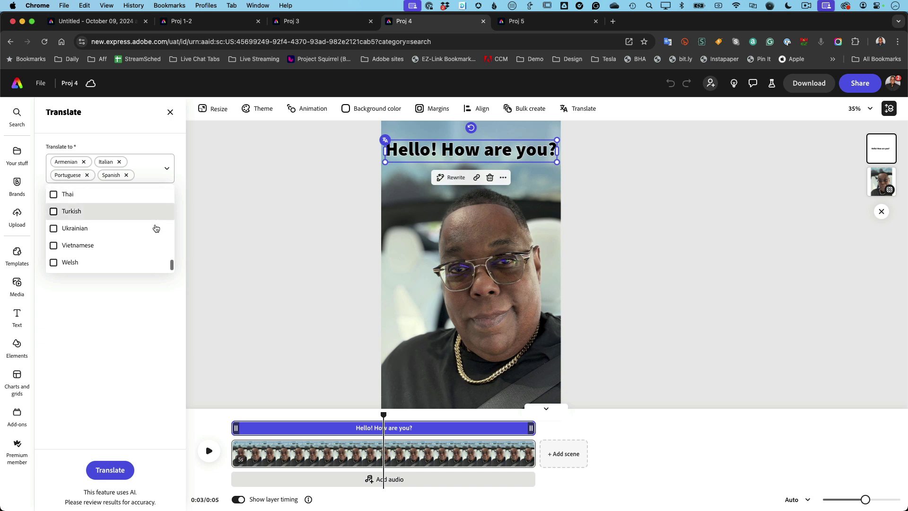
{"action": "left_click", "coordinate": [127, 327]}
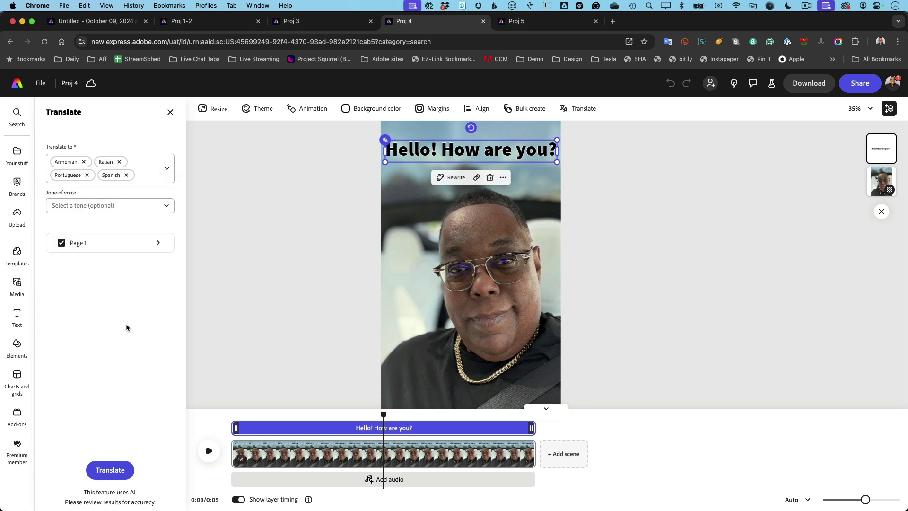
Set the translation's tone of voice to Informal and translate Page 1 into the chosen languages.
{"action": "left_click", "coordinate": [54, 204]}
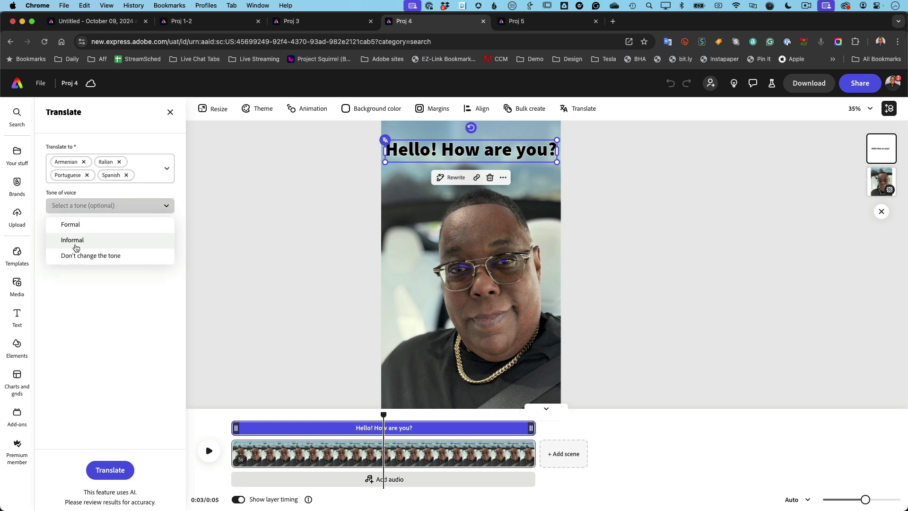
{"action": "left_click", "coordinate": [76, 241]}
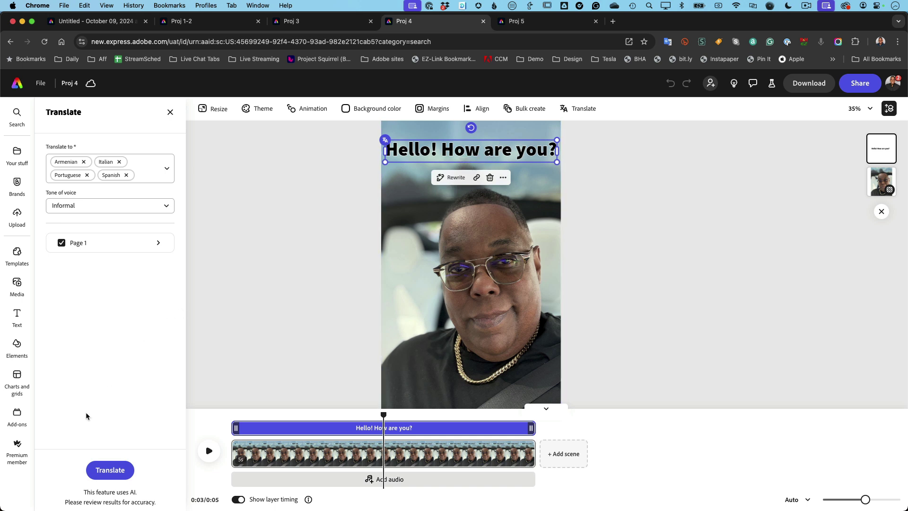
{"action": "left_click", "coordinate": [108, 469]}
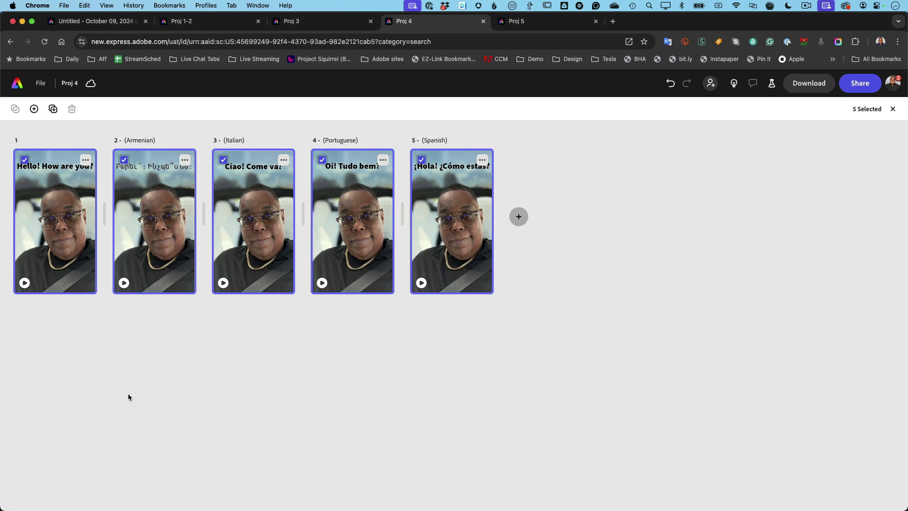
Open the Armenian page from the page overview and play it, then play the Italian page.
{"action": "double_click", "coordinate": [160, 219]}
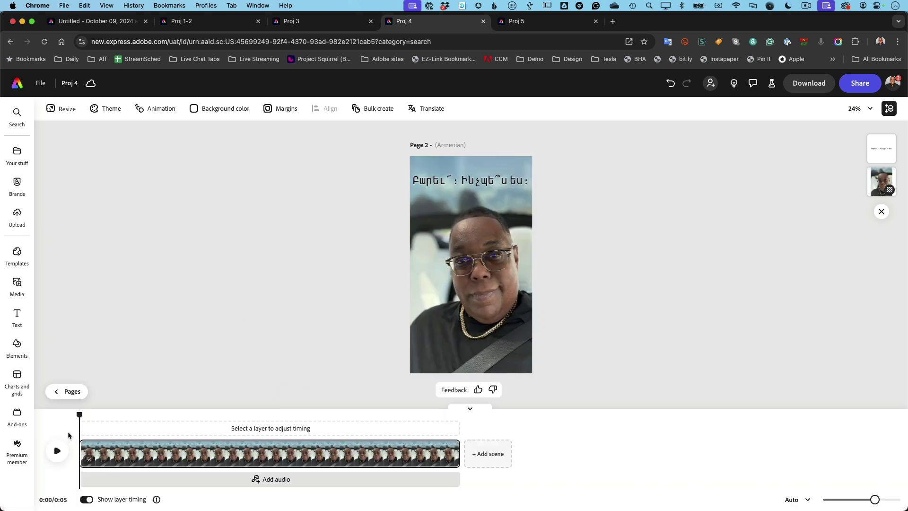
{"action": "left_click", "coordinate": [58, 455]}
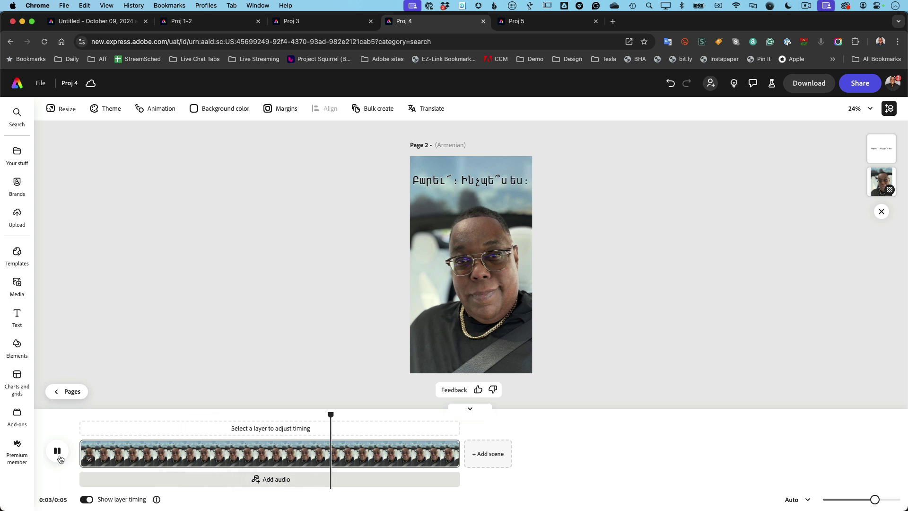
{"action": "left_click", "coordinate": [69, 392]}
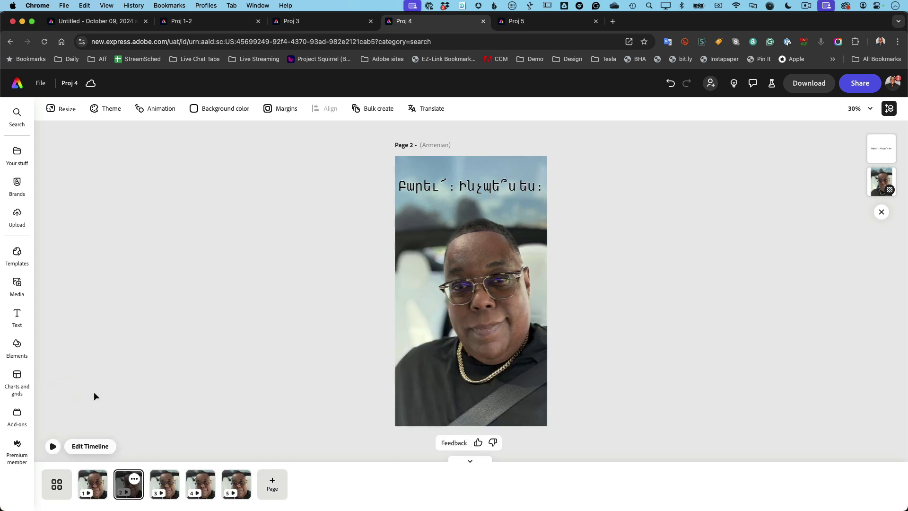
{"action": "left_click", "coordinate": [157, 486]}
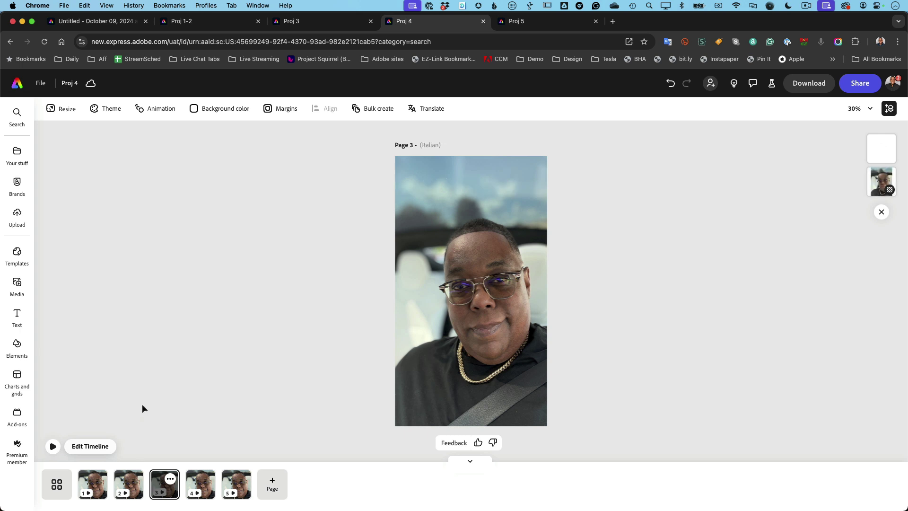
{"action": "left_click", "coordinate": [53, 445]}
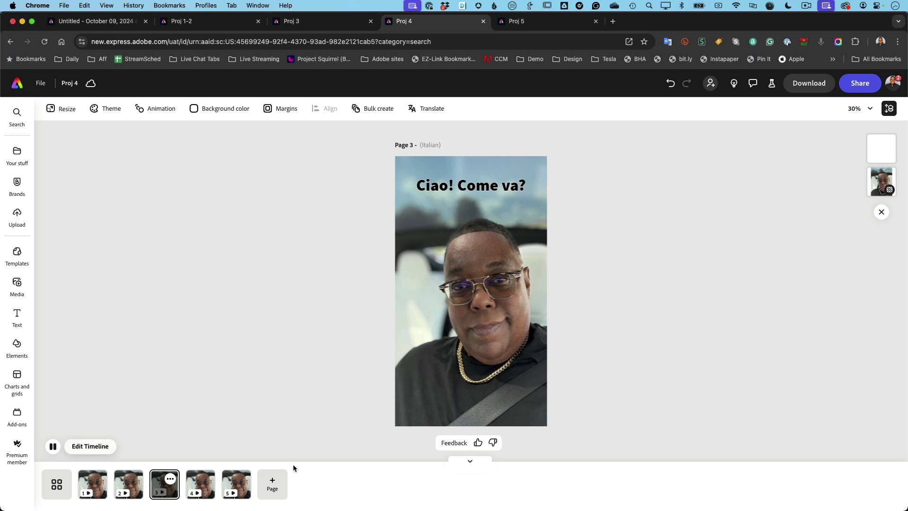
Play the Portuguese page and then the Spanish page to review their translated text.
{"action": "left_click", "coordinate": [193, 484]}
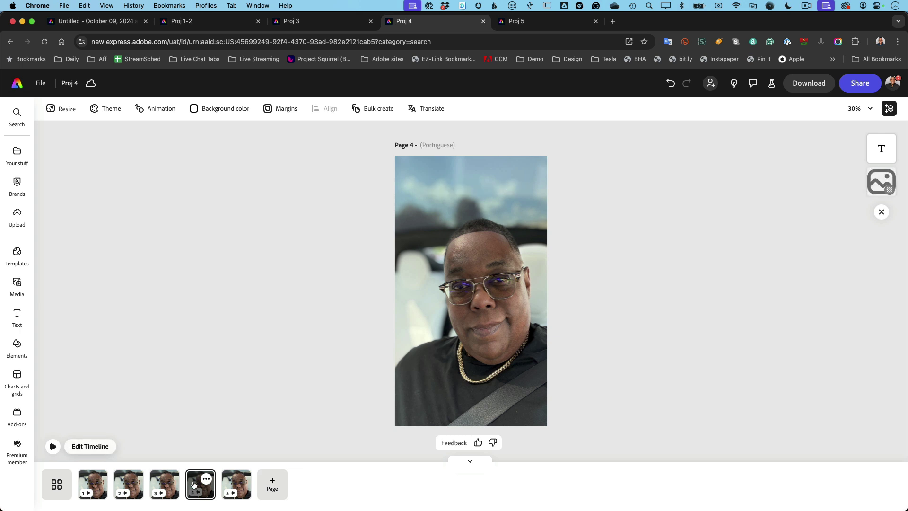
{"action": "left_click", "coordinate": [53, 448]}
{"action": "left_click", "coordinate": [54, 447]}
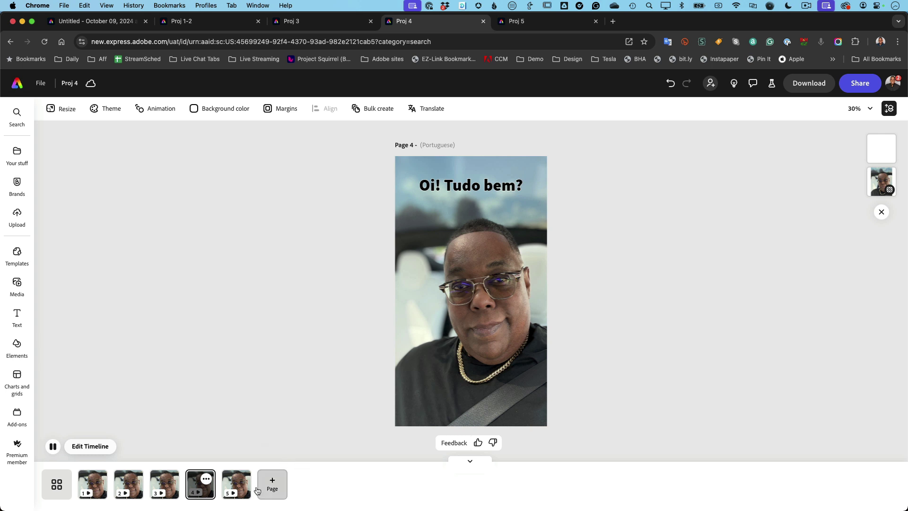
{"action": "left_click", "coordinate": [228, 485]}
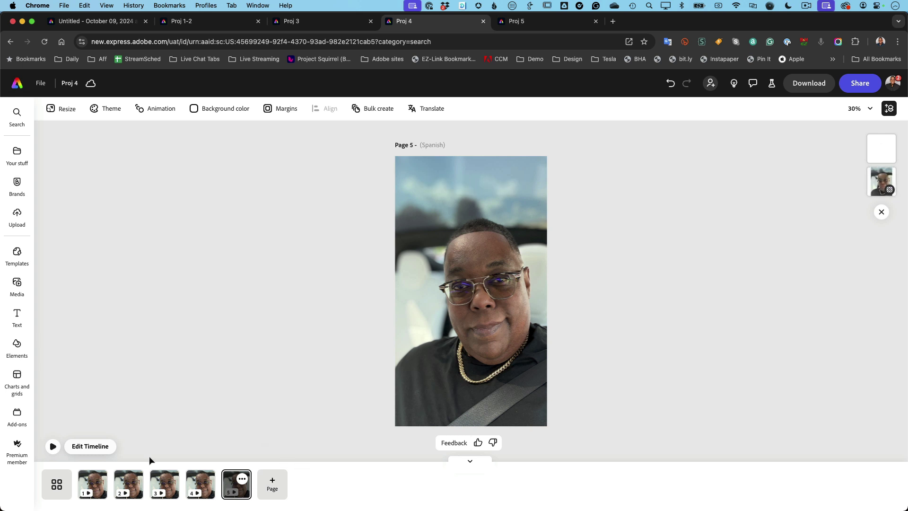
{"action": "left_click", "coordinate": [53, 448]}
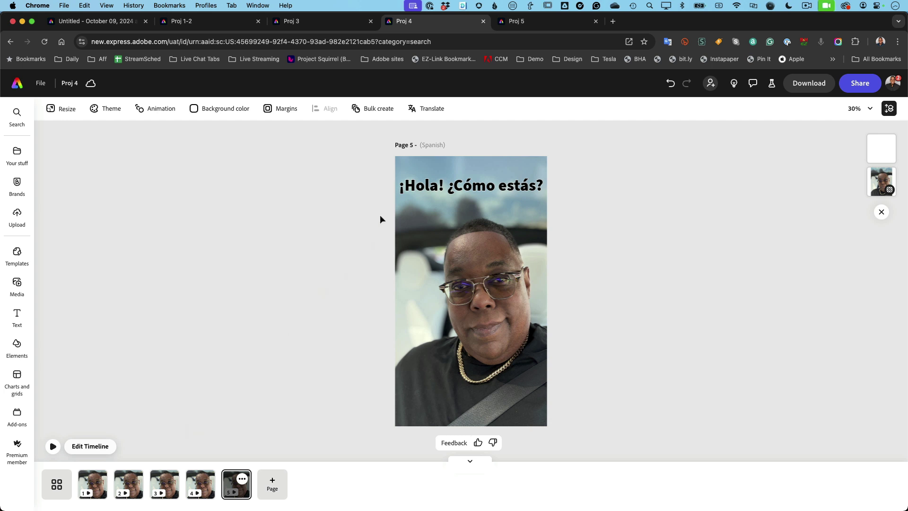
Switch to the Proj 5 design, select the text in the upper part of its portfolio title and deselect it again.
{"action": "left_click", "coordinate": [530, 22], "text": "super"}
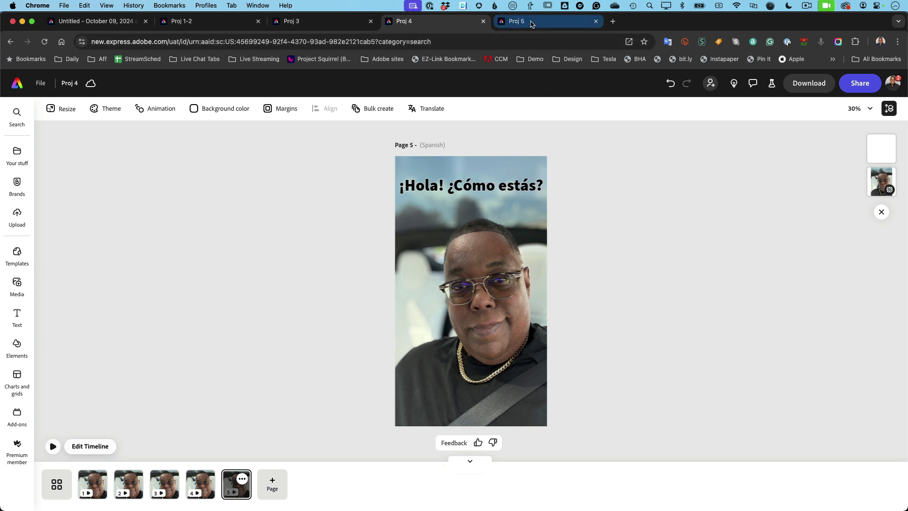
{"action": "left_click", "coordinate": [530, 22]}
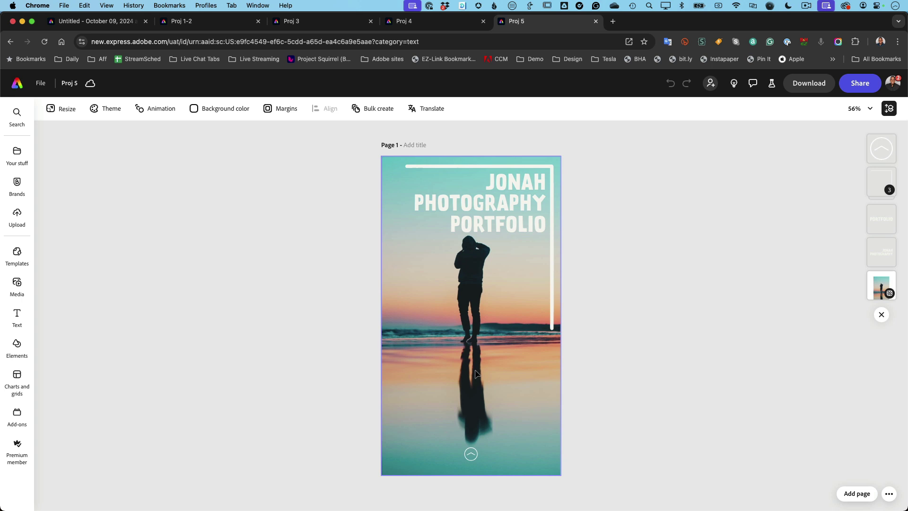
{"action": "double_click", "coordinate": [531, 182]}
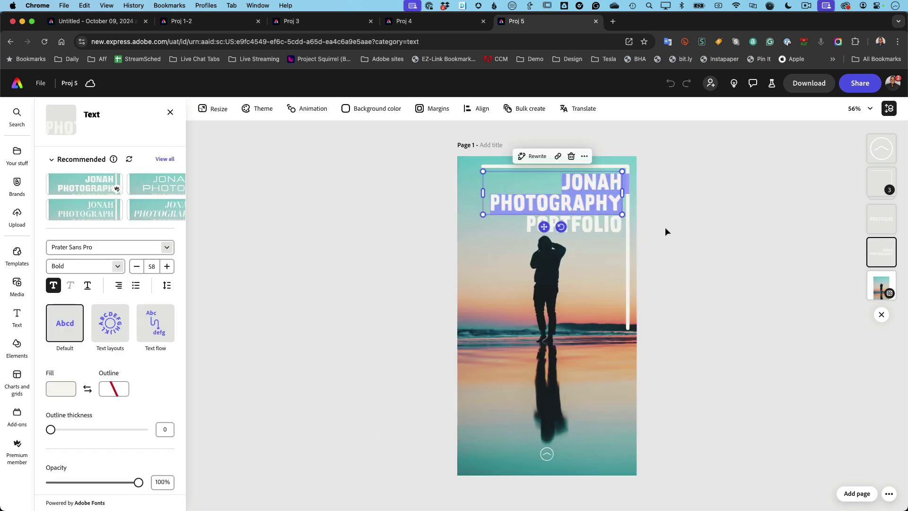
{"action": "key", "text": "Escape"}
{"action": "left_click", "coordinate": [653, 249]}
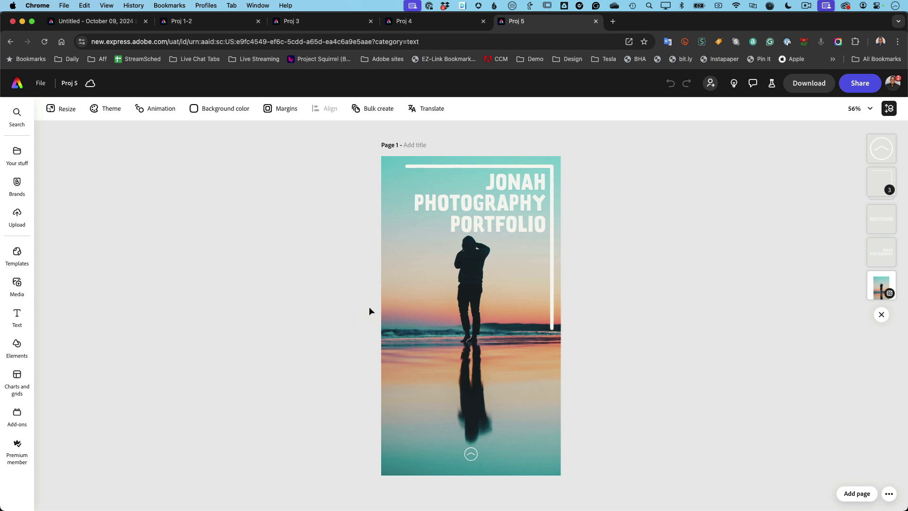
Duplicate and resize the portfolio page to the 1,280 x 720px YouTube thumbnail format with generative Expand enabled.
{"action": "left_click", "coordinate": [62, 109]}
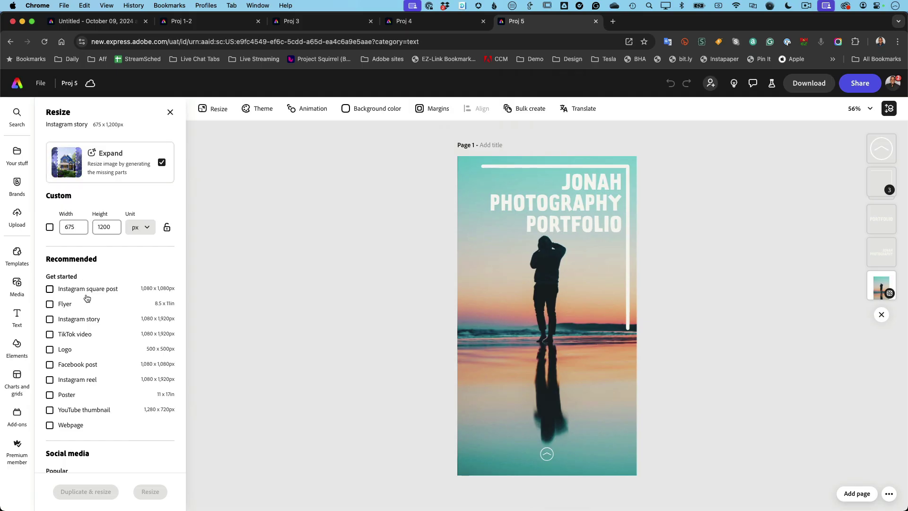
{"action": "left_click", "coordinate": [50, 410]}
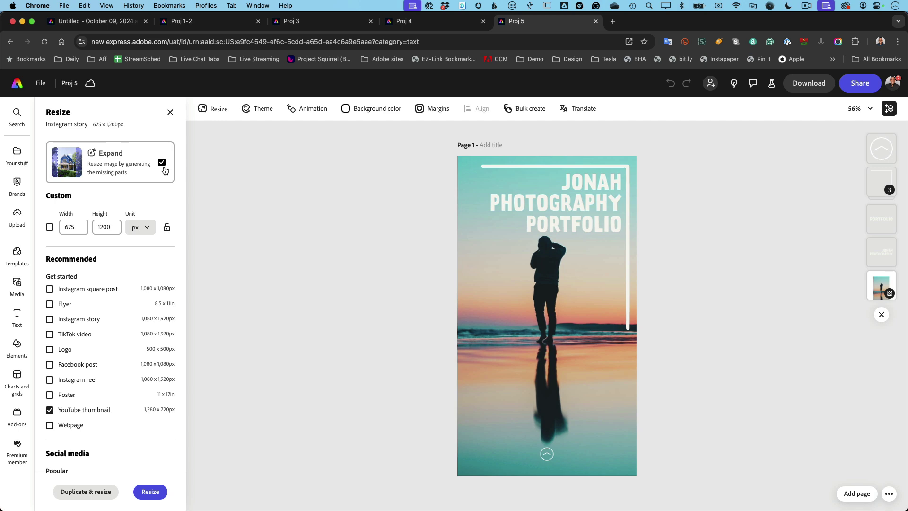
{"action": "left_click", "coordinate": [85, 491]}
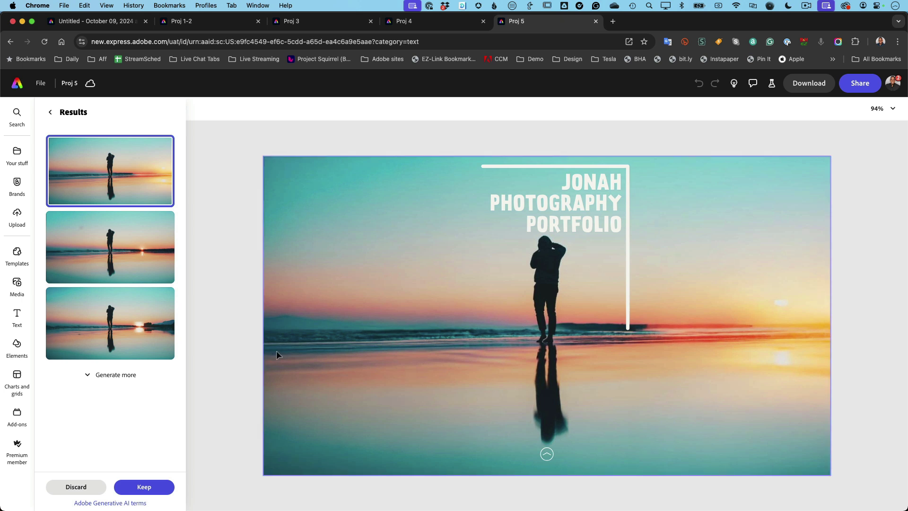
Preview the second and third generated Expand results, then choose the first result for the YouTube thumbnail page.
{"action": "left_click", "coordinate": [135, 260]}
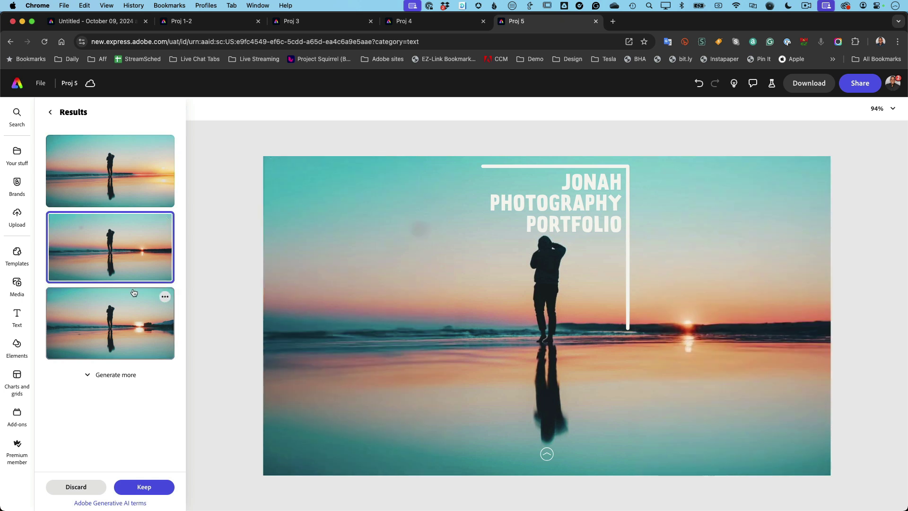
{"action": "left_click", "coordinate": [131, 308]}
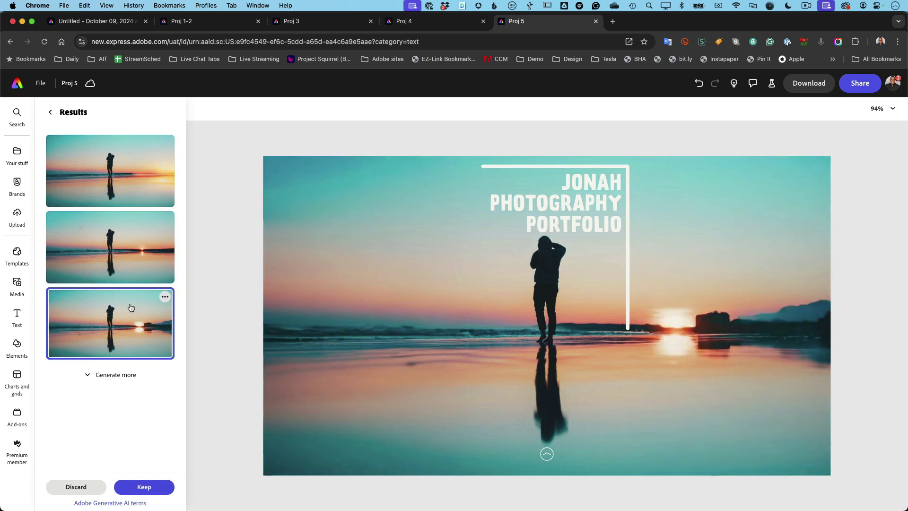
{"action": "left_click", "coordinate": [140, 173]}
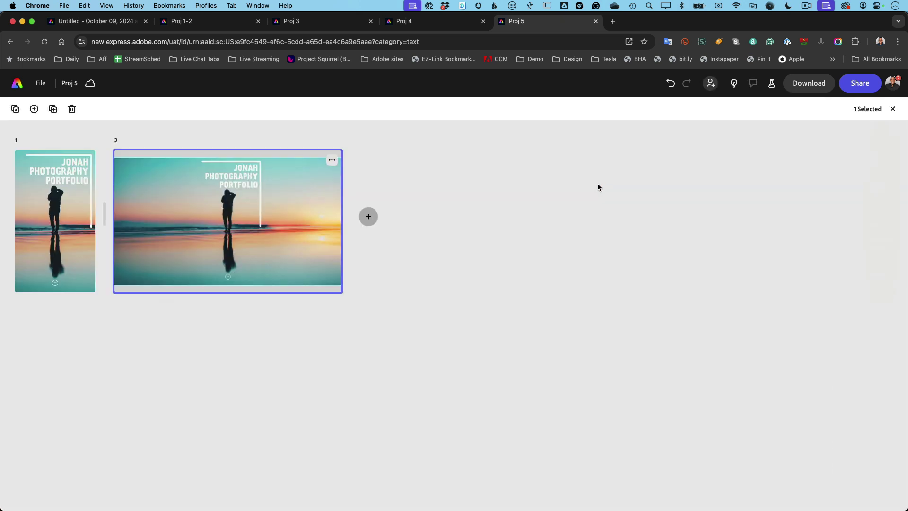
Open page 2 and move both portfolio title texts together with their frame line to the upper-right area of the sunset image.
{"action": "double_click", "coordinate": [213, 200]}
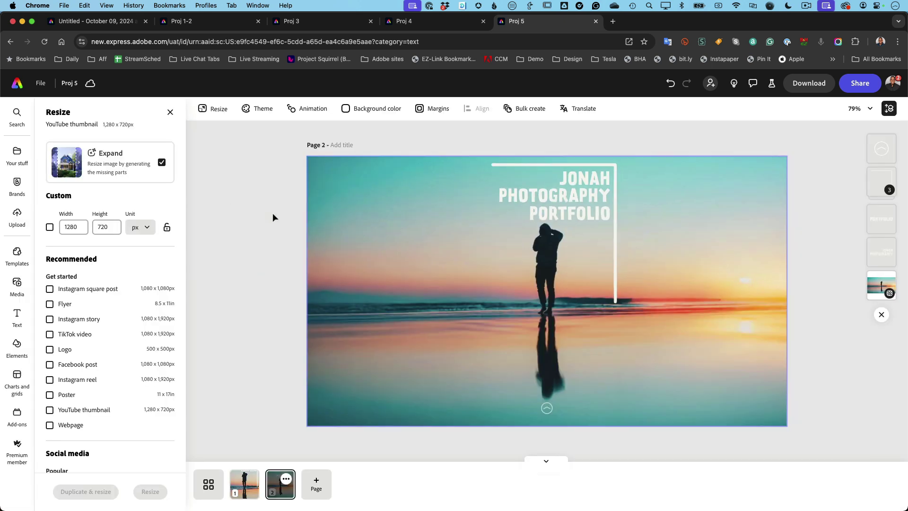
{"action": "left_click", "coordinate": [553, 186]}
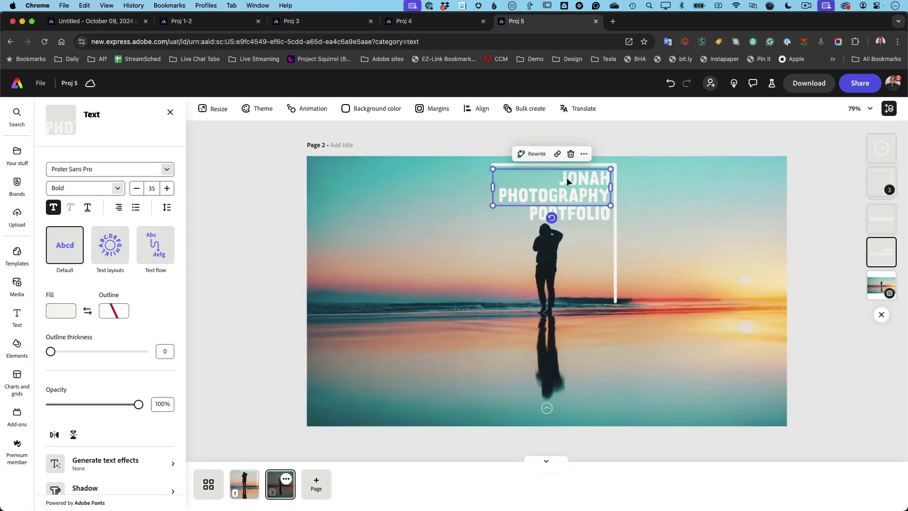
{"action": "left_click", "coordinate": [587, 216], "text": "shift"}
{"action": "left_click", "coordinate": [613, 236], "text": "shift"}
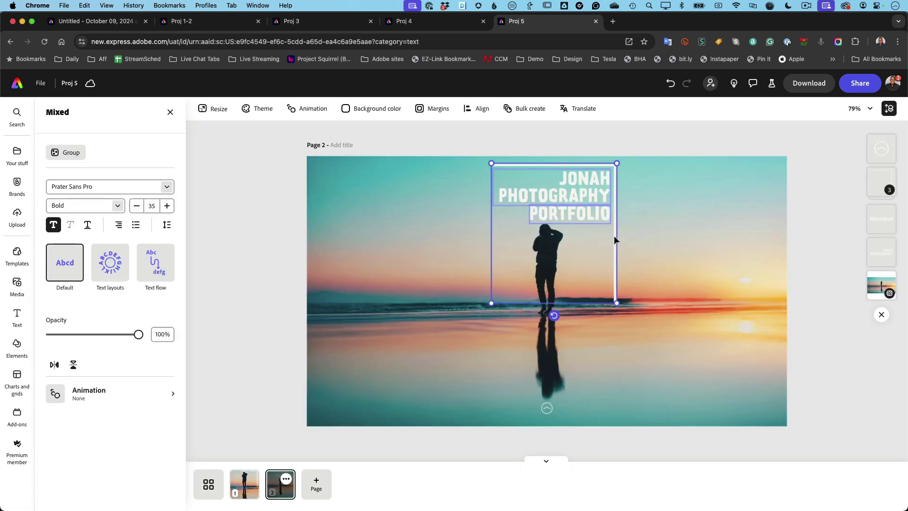
{"action": "left_click_drag", "start_coordinate": [614, 235], "coordinate": [755, 247]}
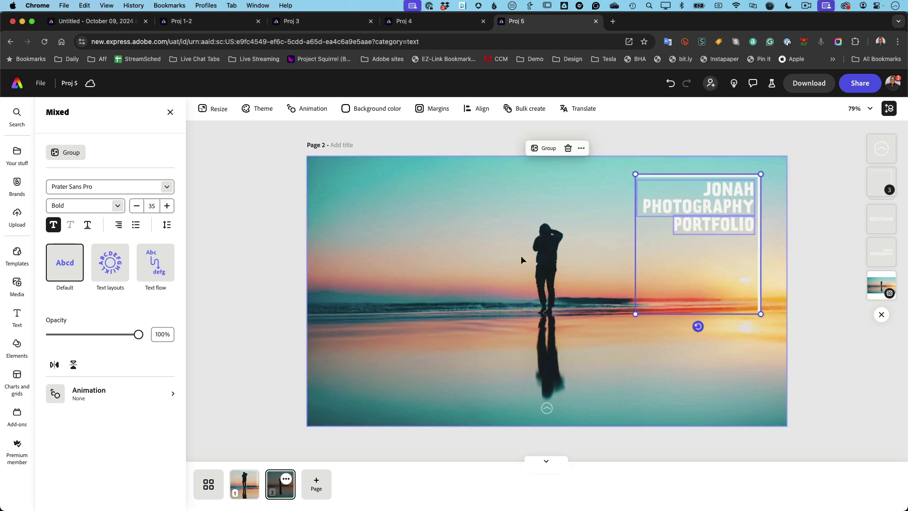
{"action": "left_click", "coordinate": [235, 216]}
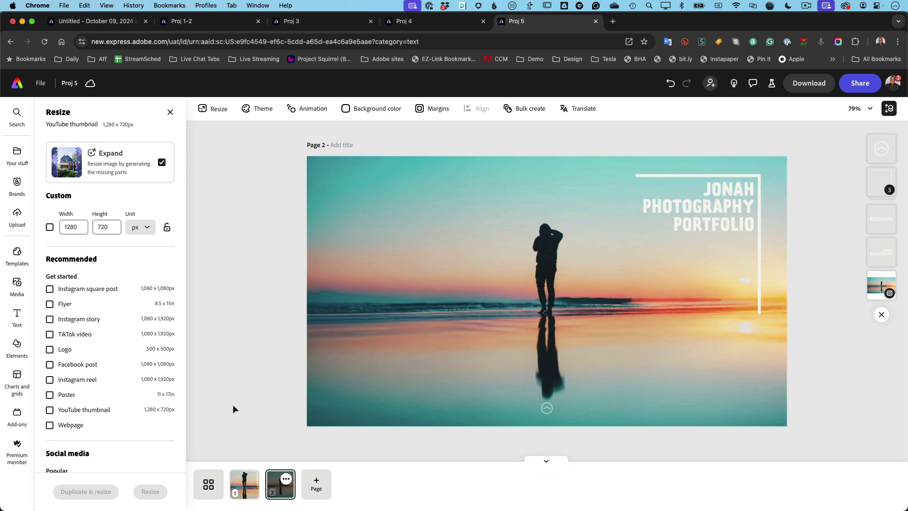
Return to the page overview to compare both formats, then open the original portrait page 1.
{"action": "left_click", "coordinate": [208, 483]}
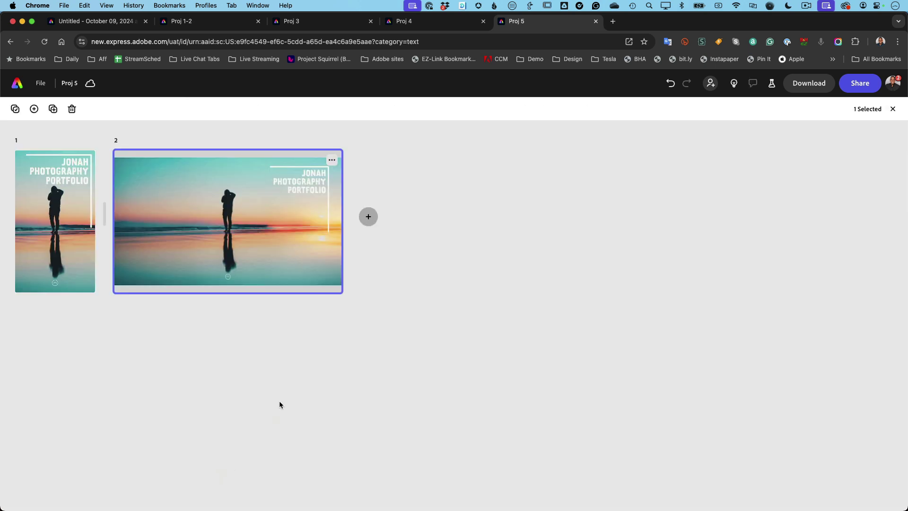
{"action": "double_click", "coordinate": [56, 218]}
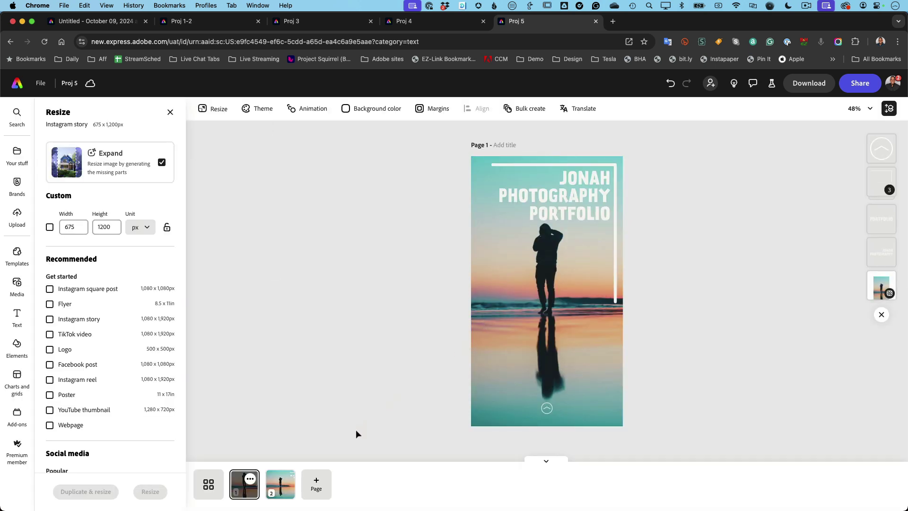